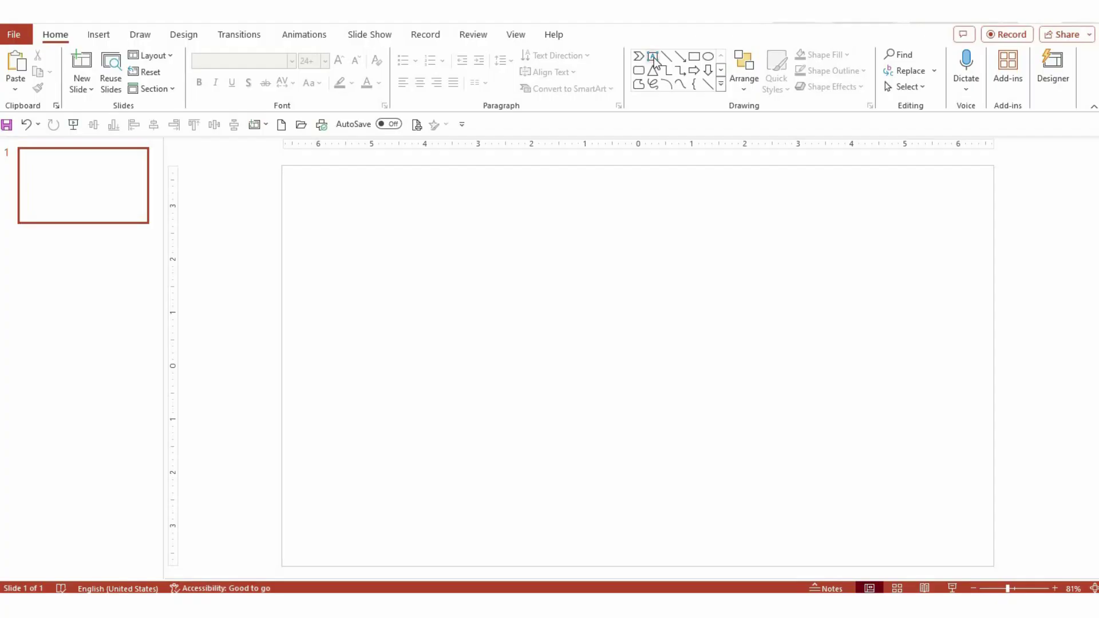
- Insert a text box at the centre of the blank slide reading 'HARDWORK MAKE PERFECT'
click(652, 57)
click(586, 353)
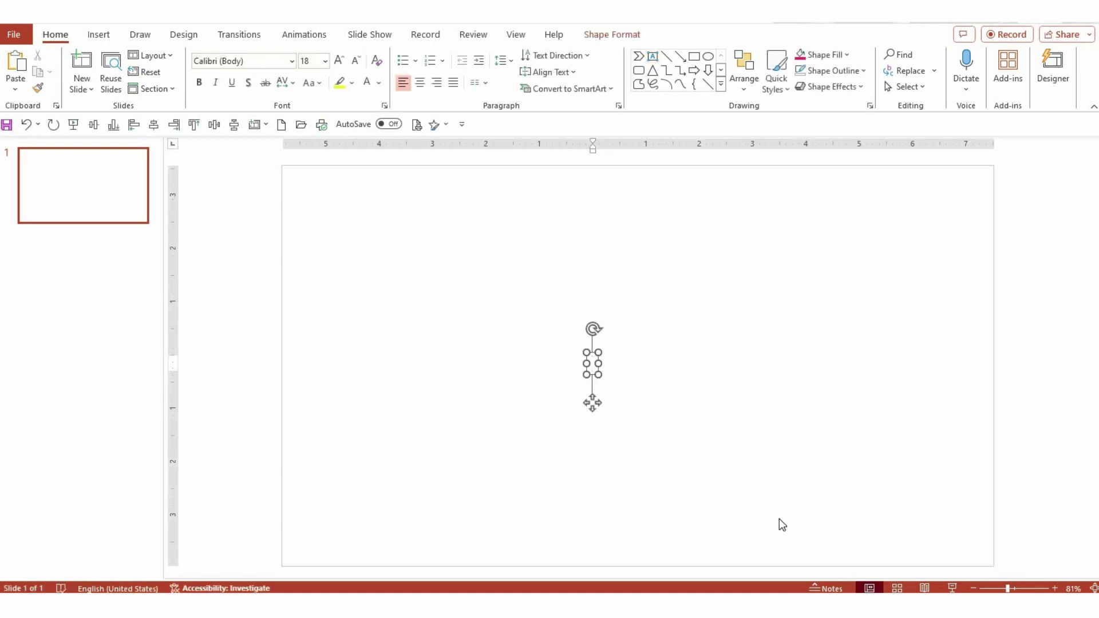
text(HARDWORK )
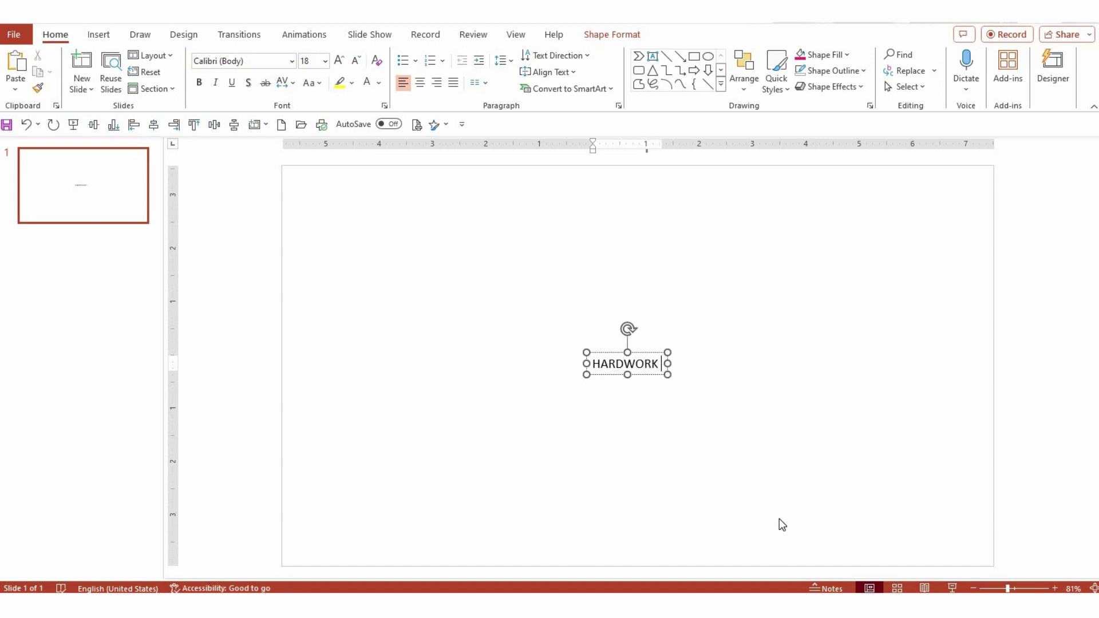
text(MAKE)
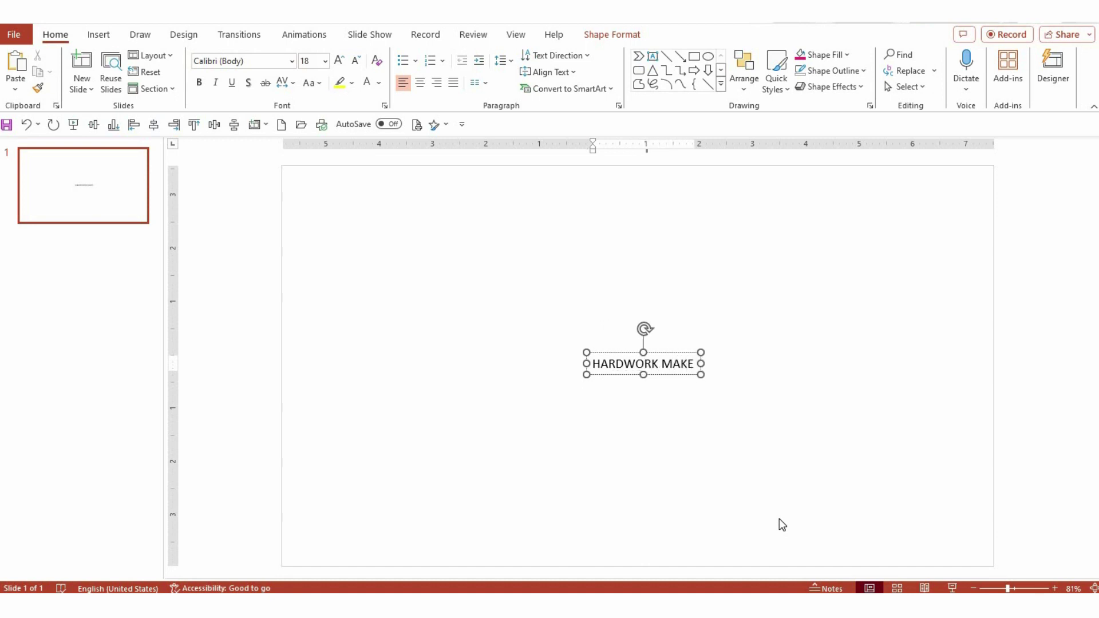
text( PE)
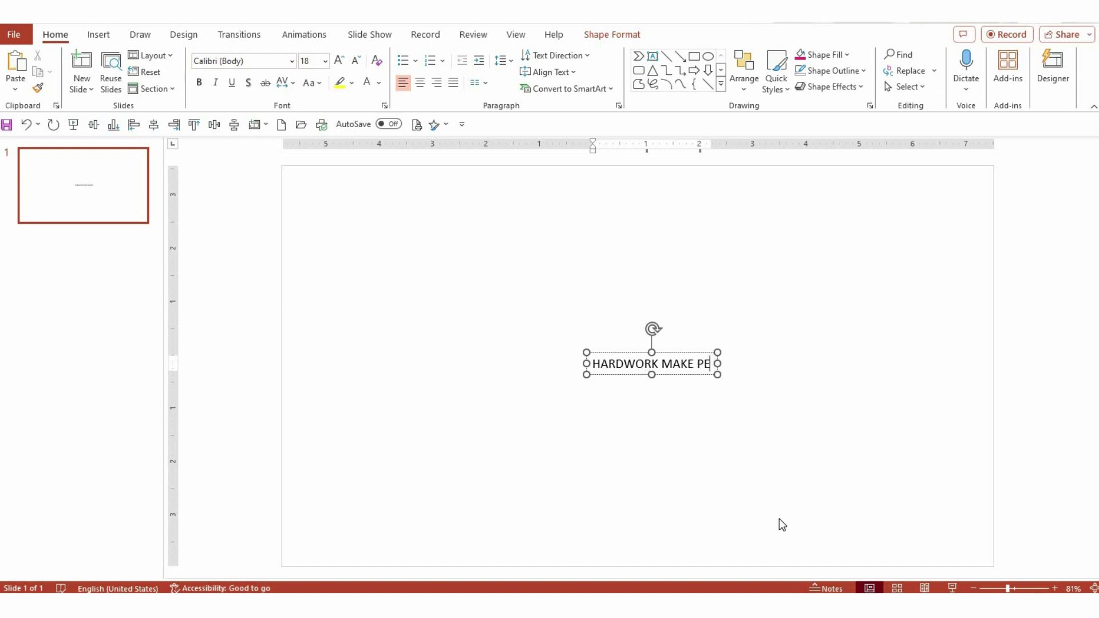
text(RFECT)
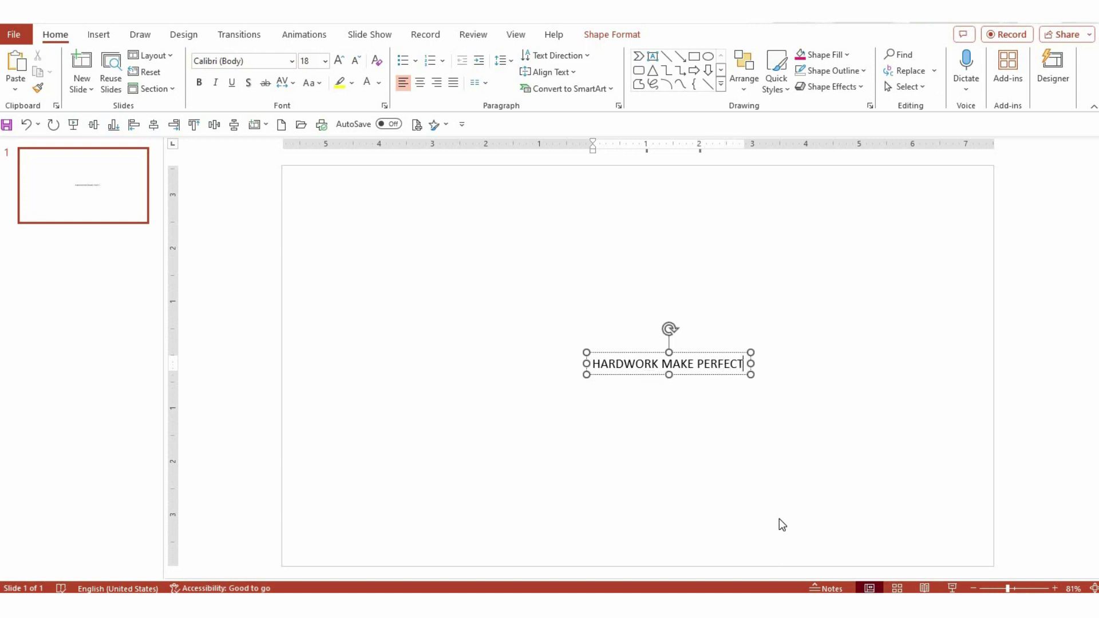
key(Escape)
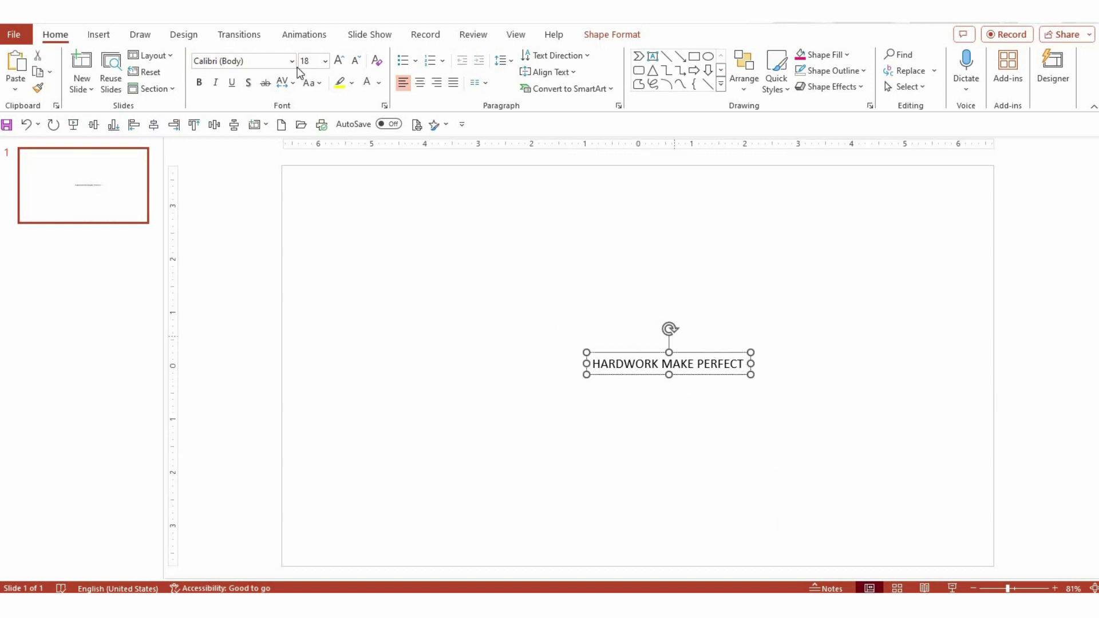
- Format the title as bold italic Aptos Display at size 55
click(199, 82)
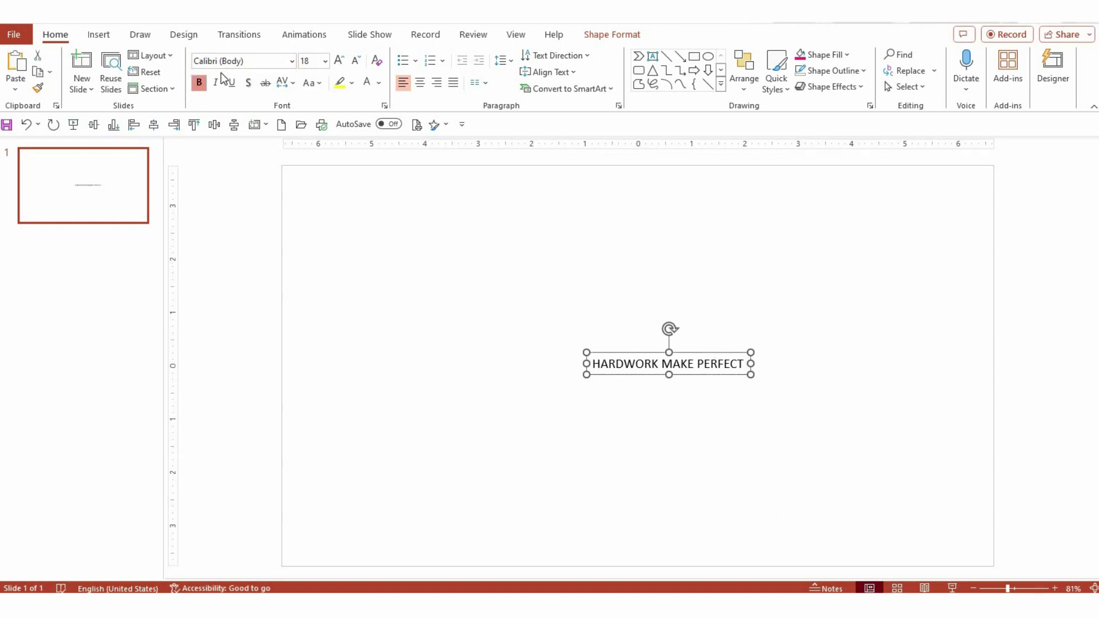
click(263, 62)
text(Aptos Display)
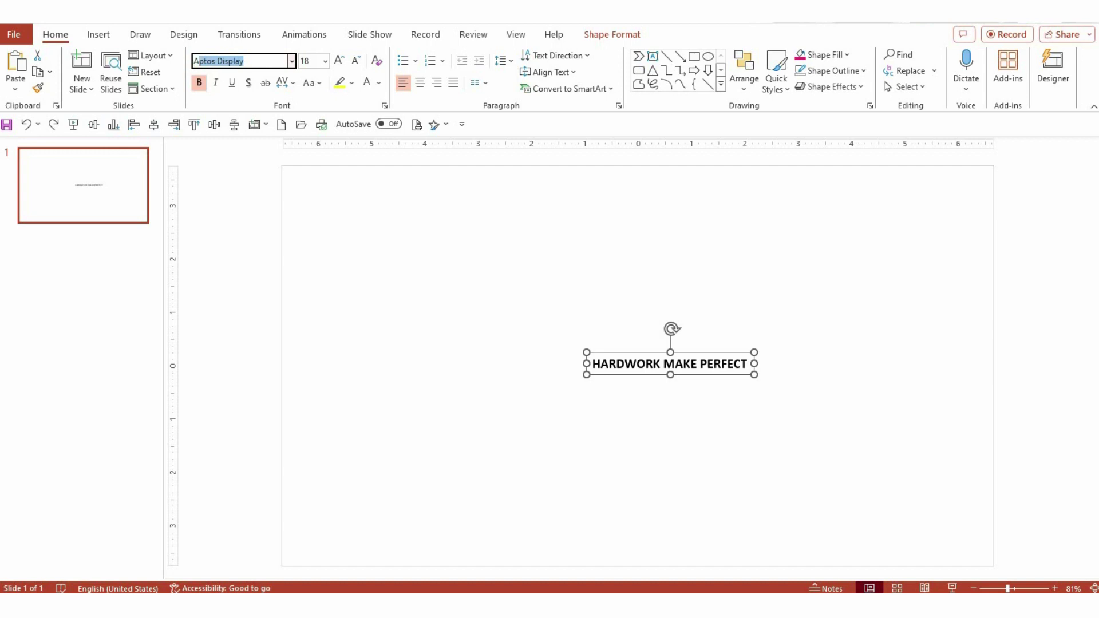
key(Return)
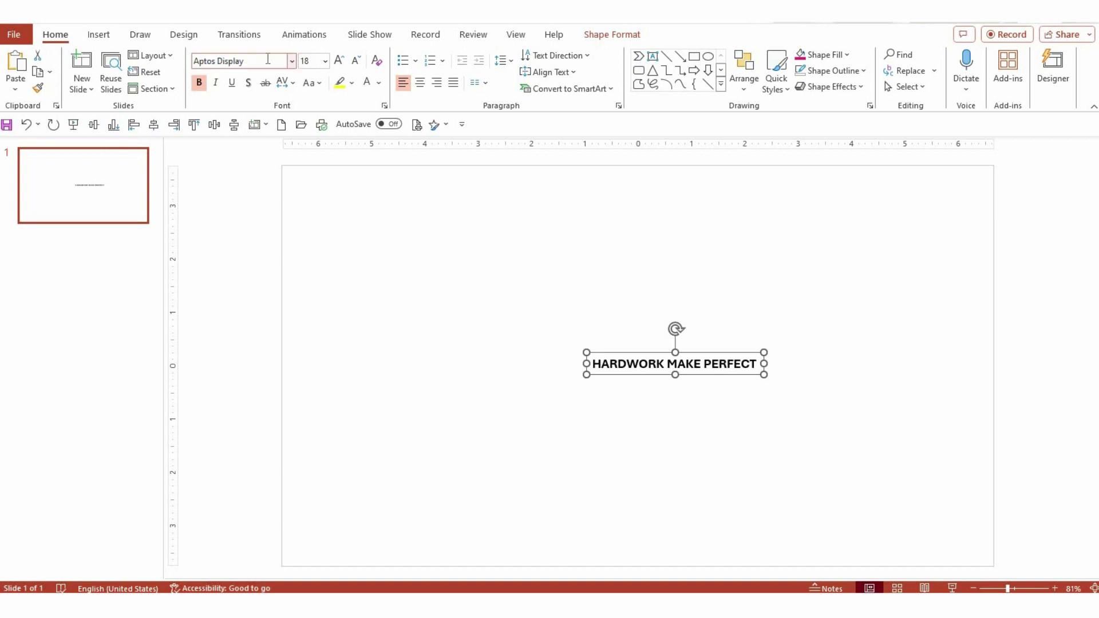
click(316, 59)
text(55)
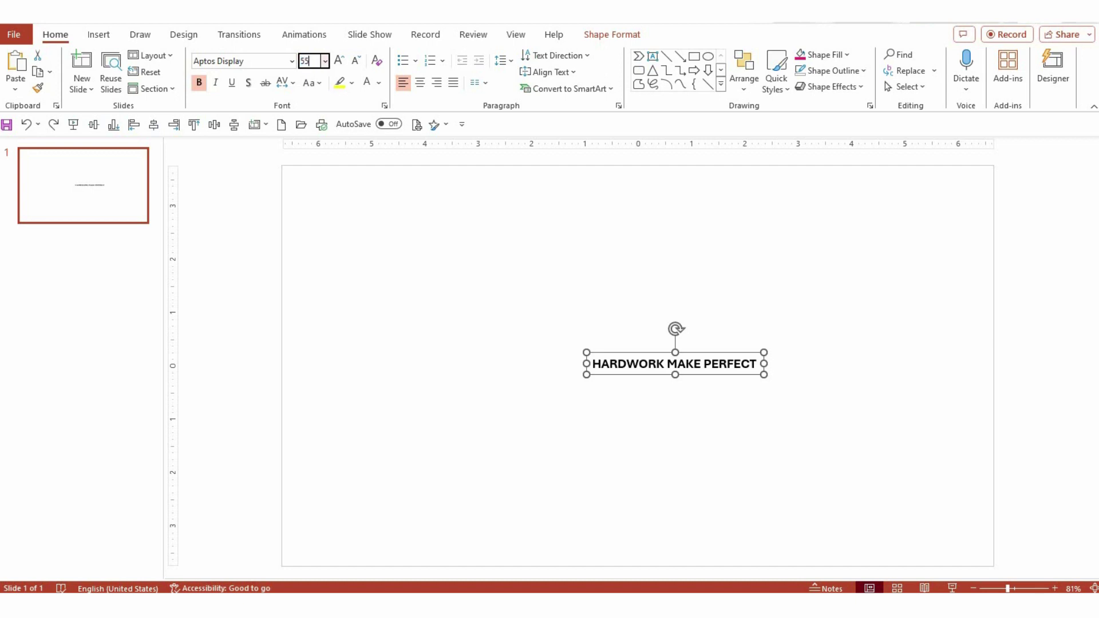
key(Return)
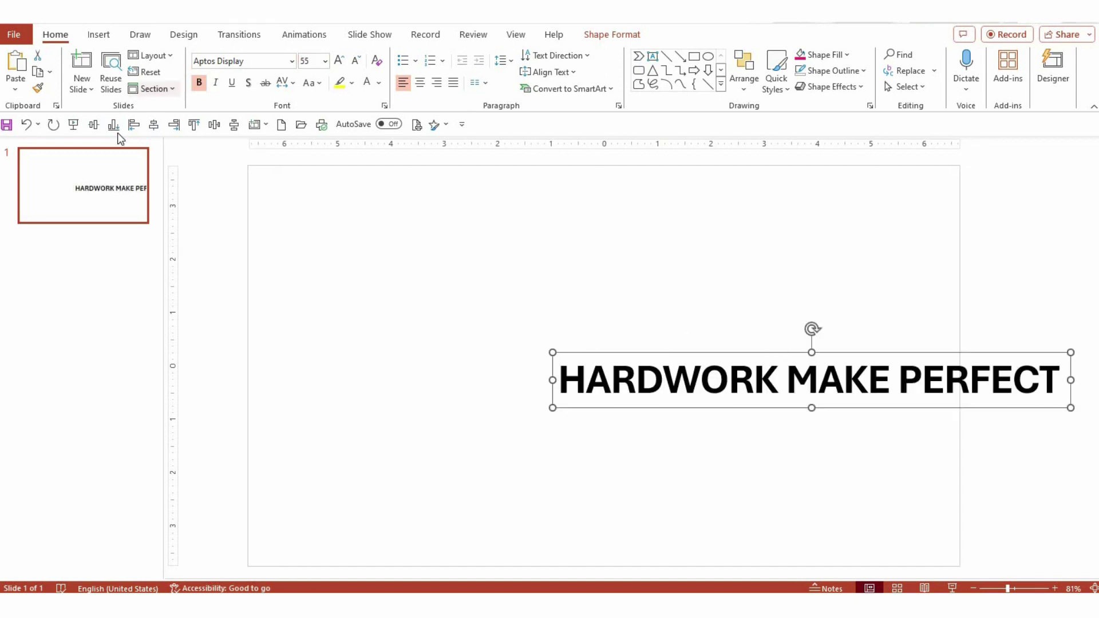
click(215, 83)
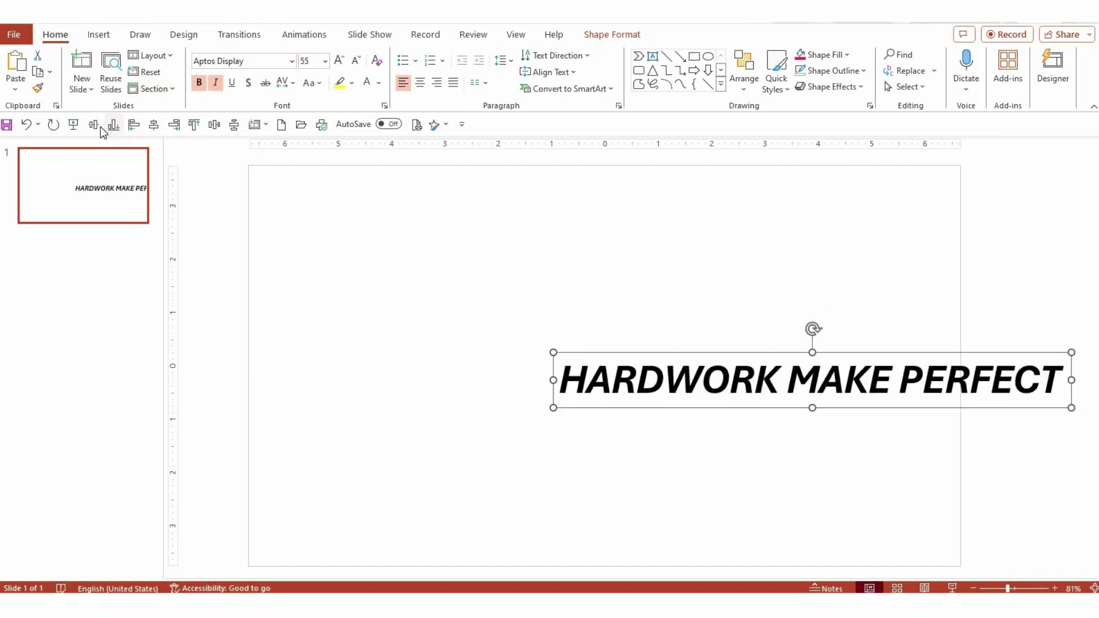
- Centre the title on the slide and add a new text box above its left side
click(113, 125)
click(153, 124)
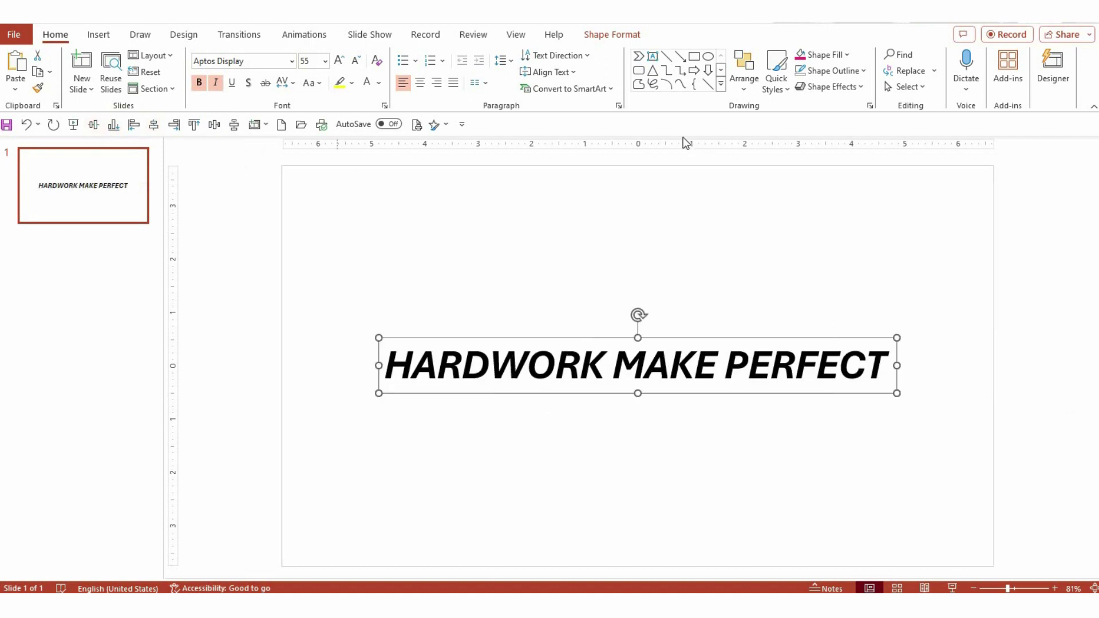
click(652, 56)
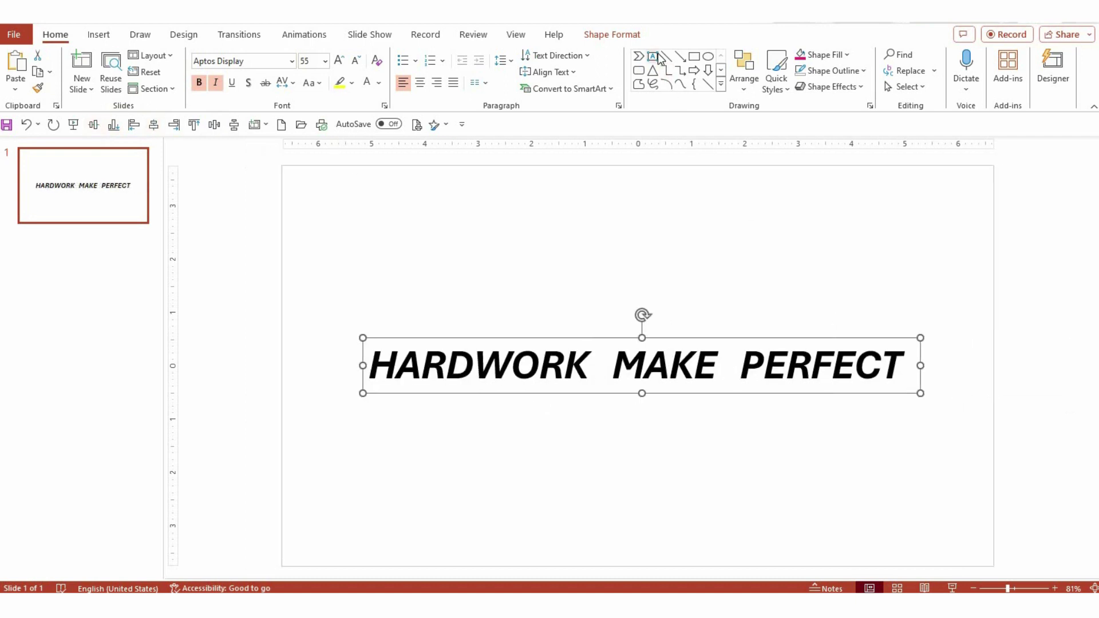
click(430, 241)
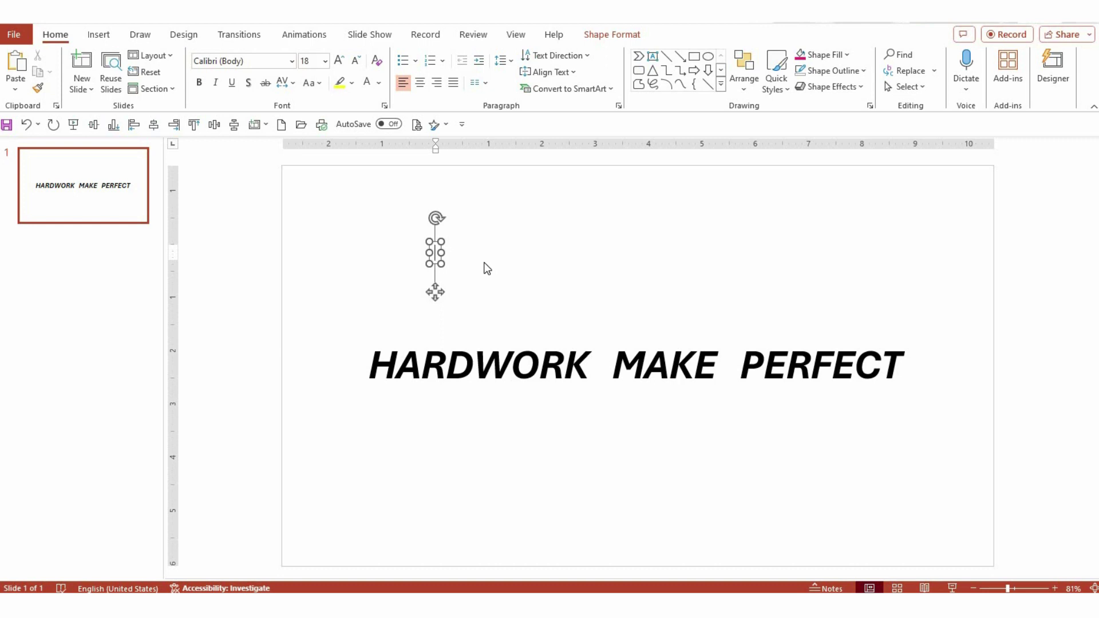
- Type a quotation mark in the new text box and make it bold Arial Black, size 130
text(')
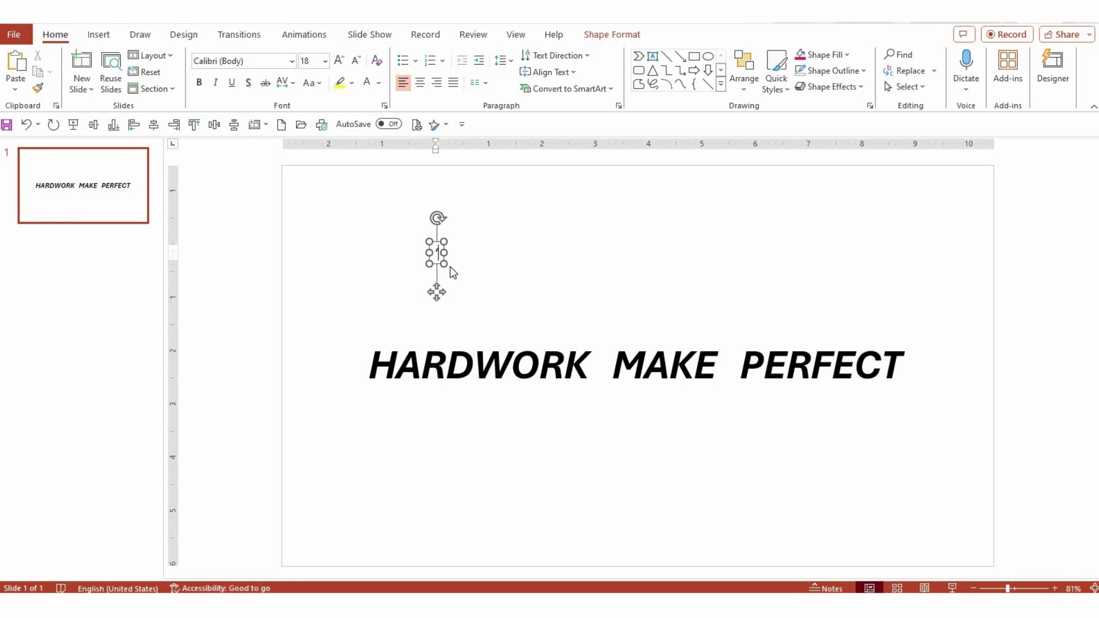
key(BackSpace)
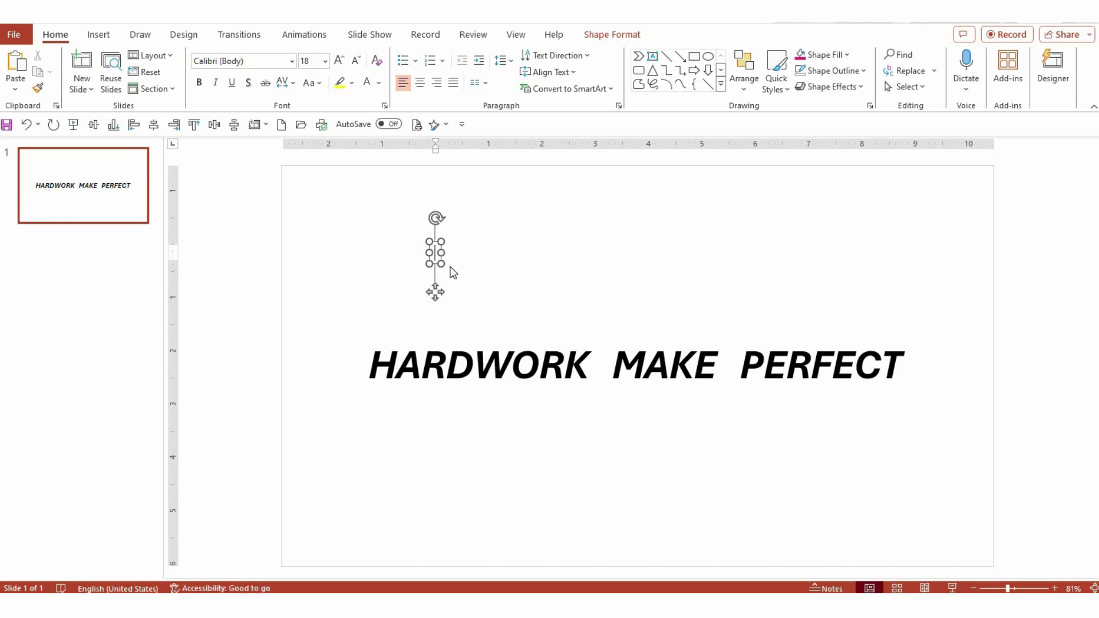
text(")
click(433, 294)
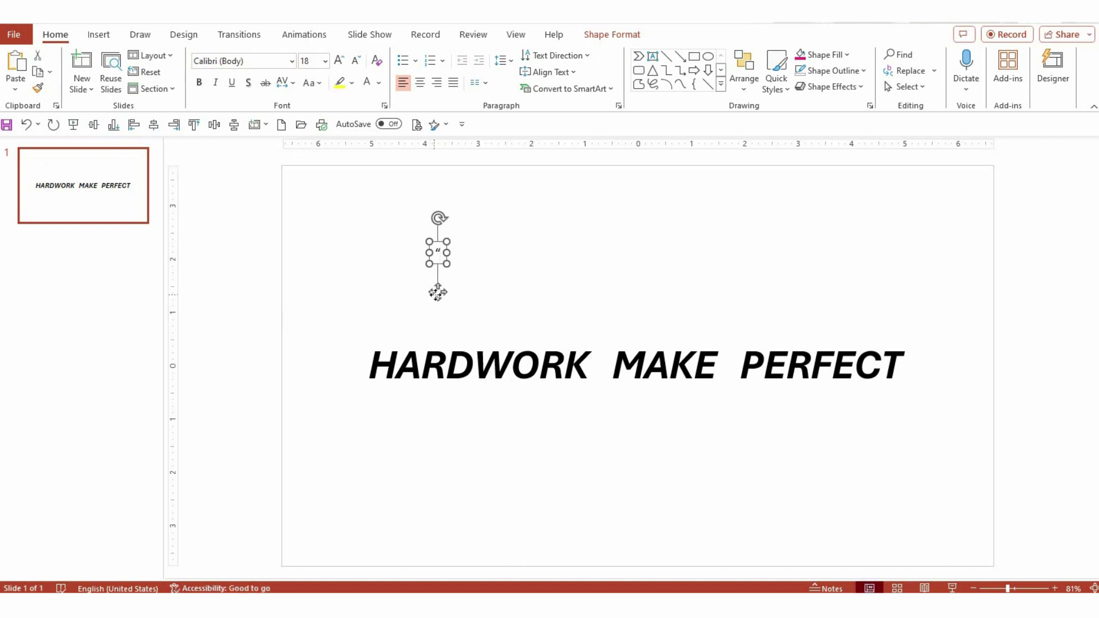
click(199, 82)
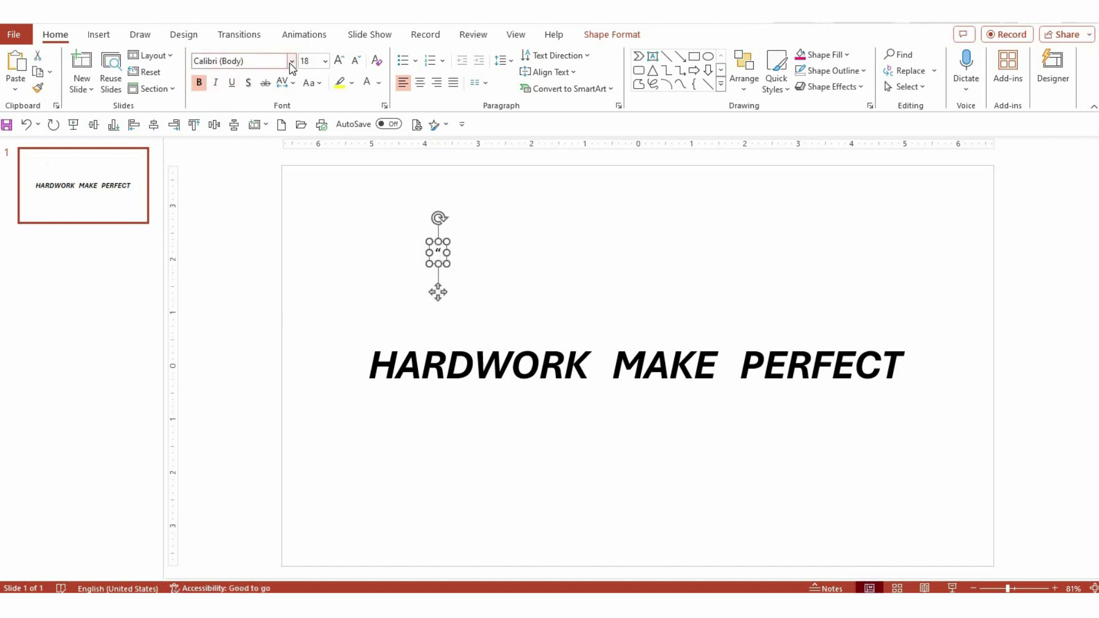
click(292, 61)
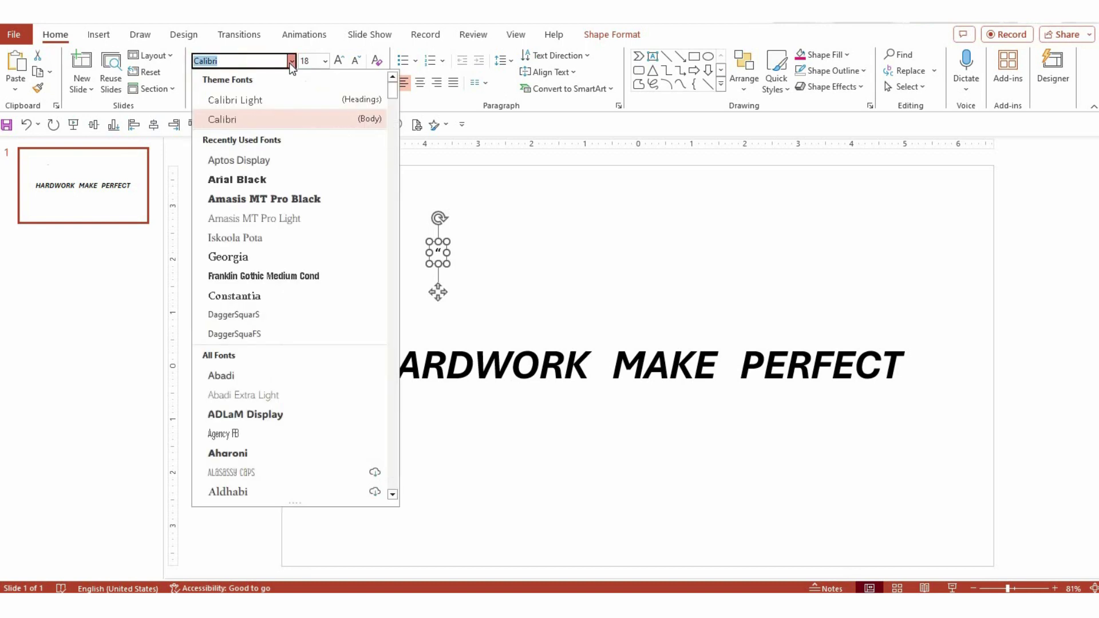
click(250, 182)
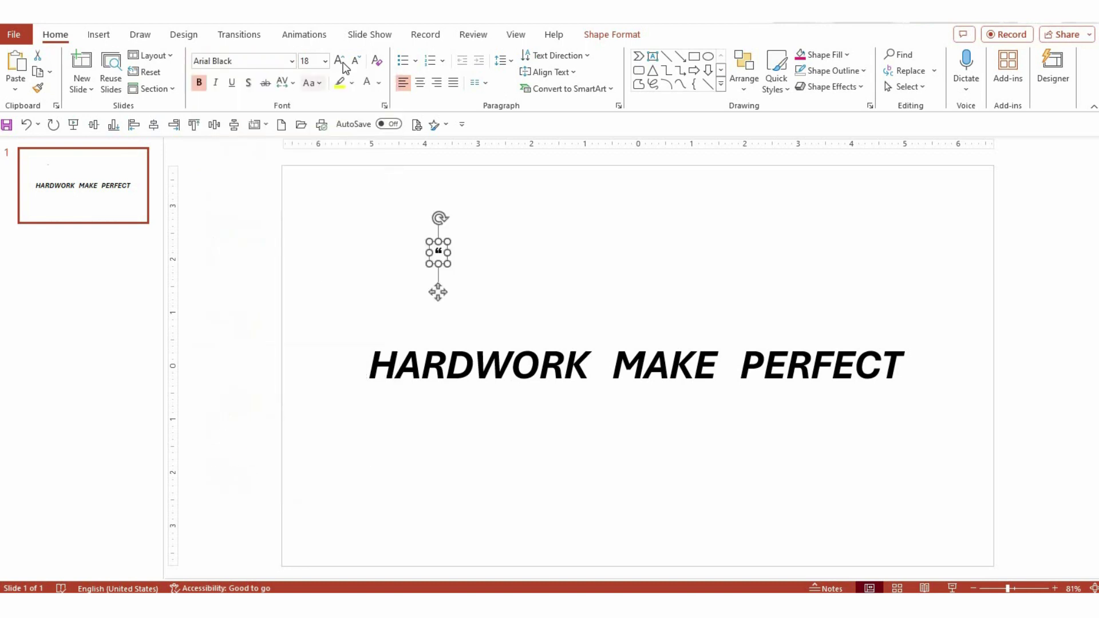
click(313, 62)
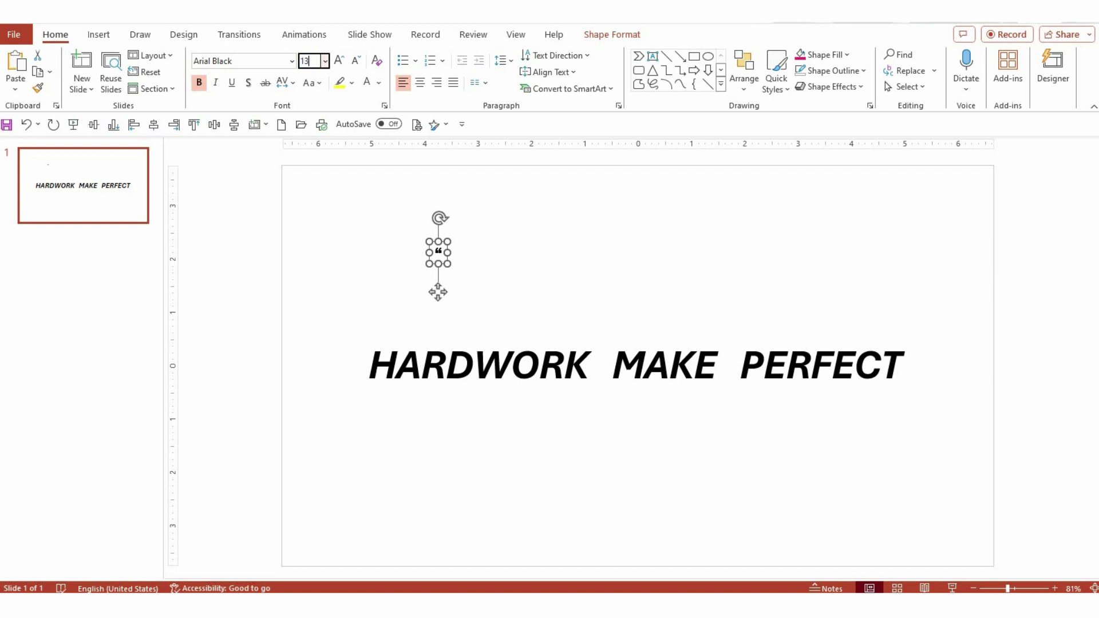
text(130)
key(Return)
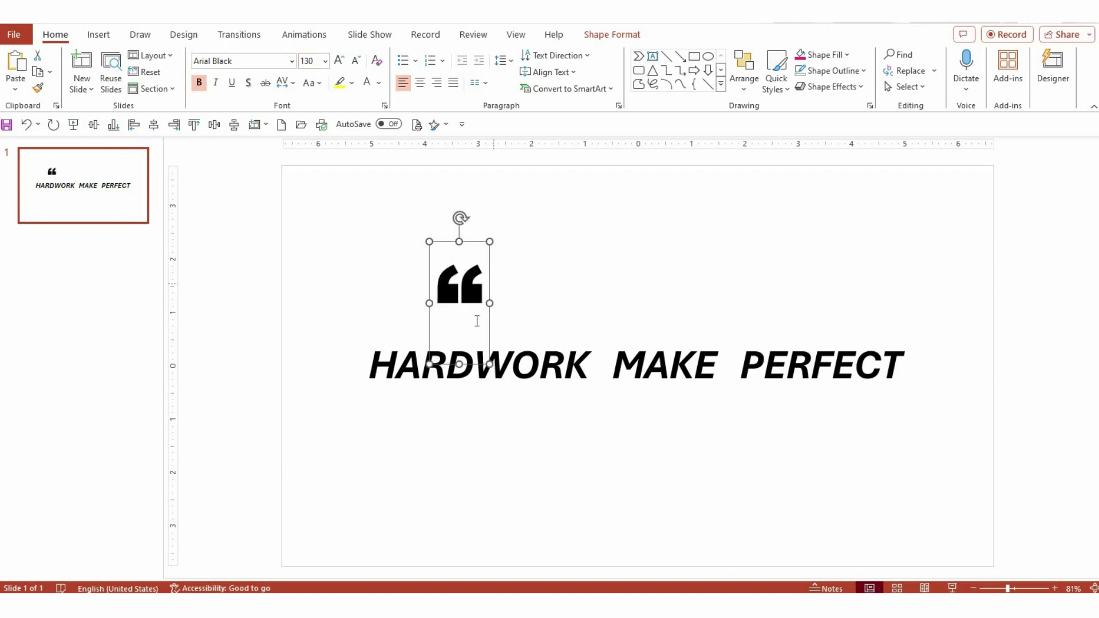
- Move the quote mark above the title's left end and duplicate it to the slide's lower right
drag(432, 313, 418, 312)
key(ctrl+d)
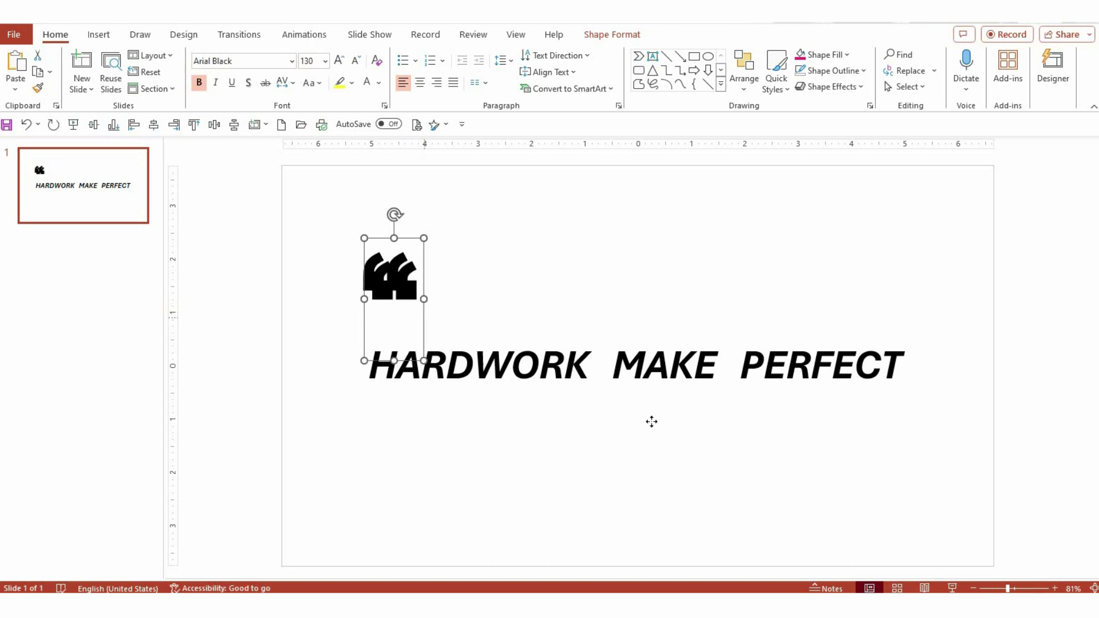
drag(600, 398, 893, 515)
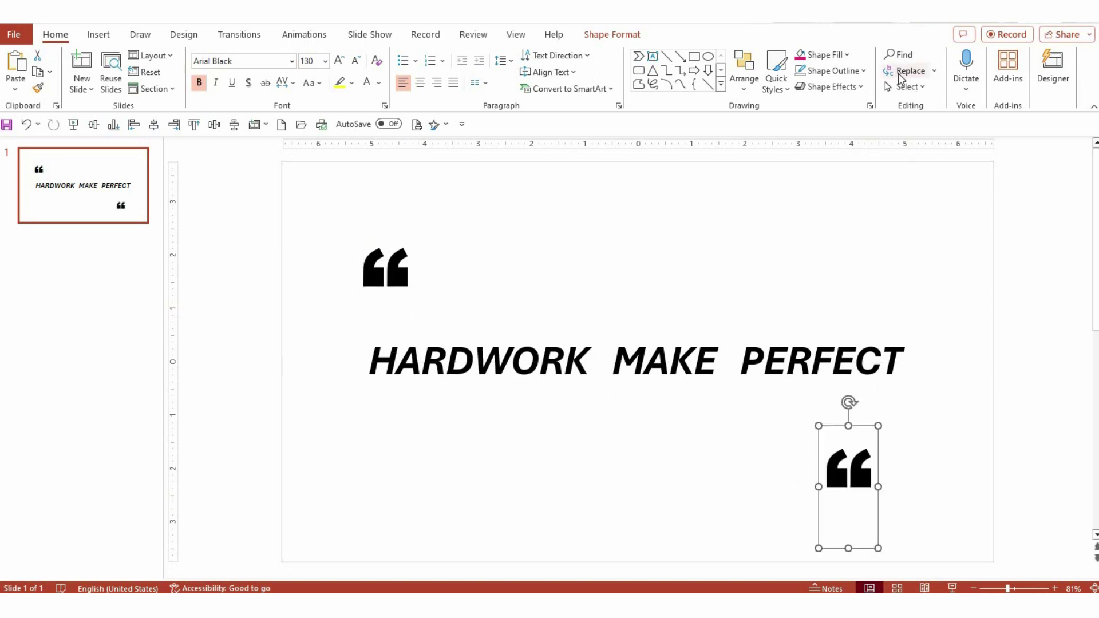
- Flip the copy vertically into a closing quote below the title's right end, then select all three objects
click(629, 35)
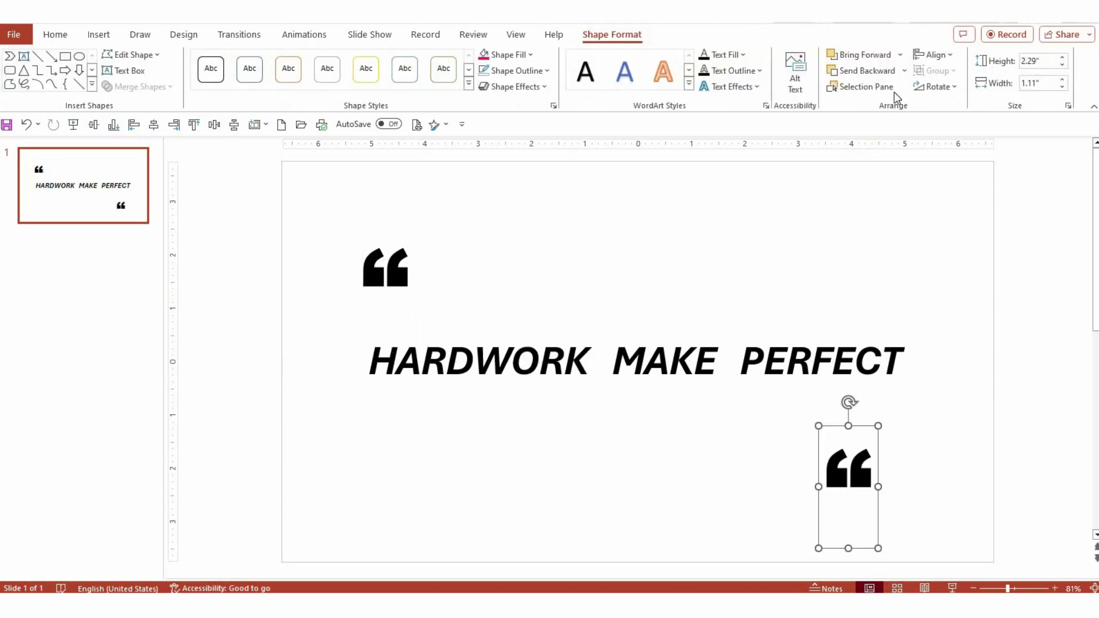
click(939, 87)
click(950, 146)
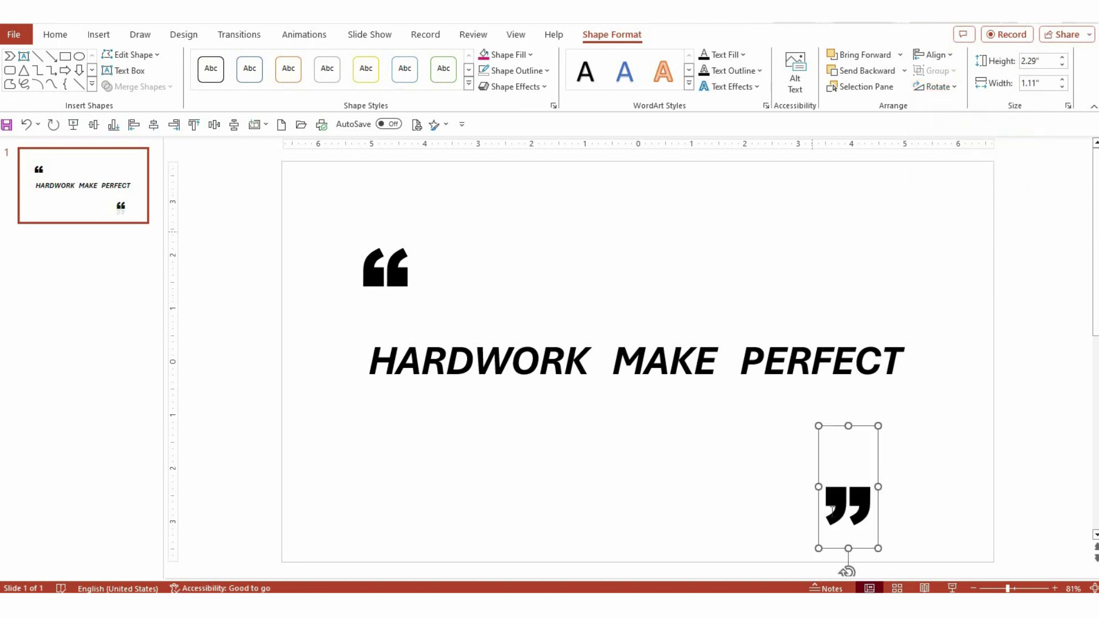
drag(877, 524, 913, 477)
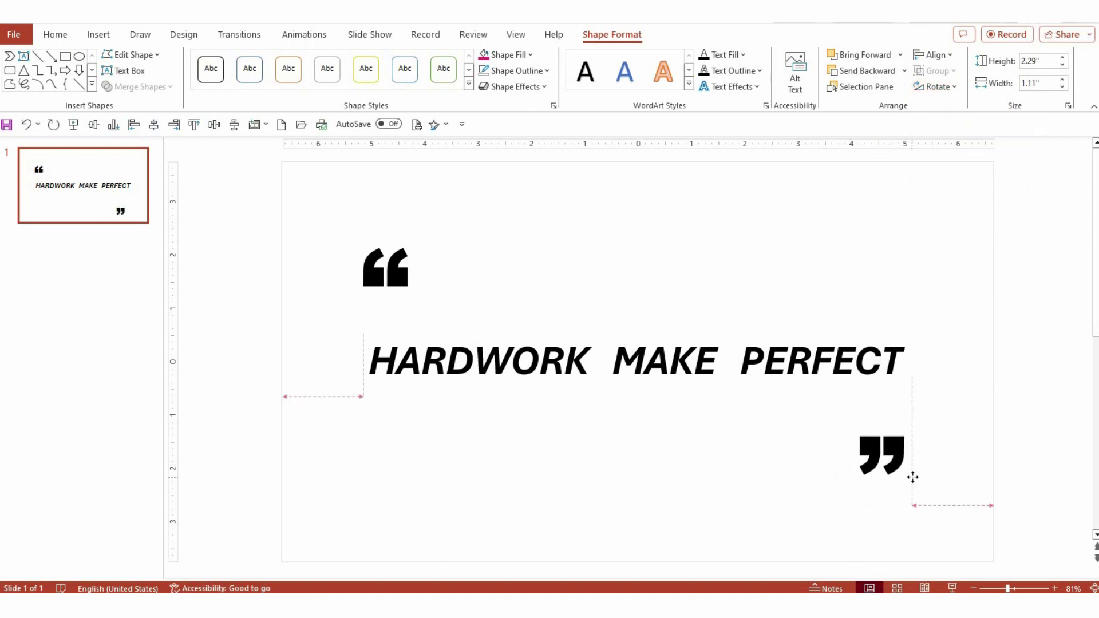
mouse_move(651, 260)
mouse_down()
mouse_move(424, 262)
mouse_move(438, 292)
mouse_up()
click(413, 267)
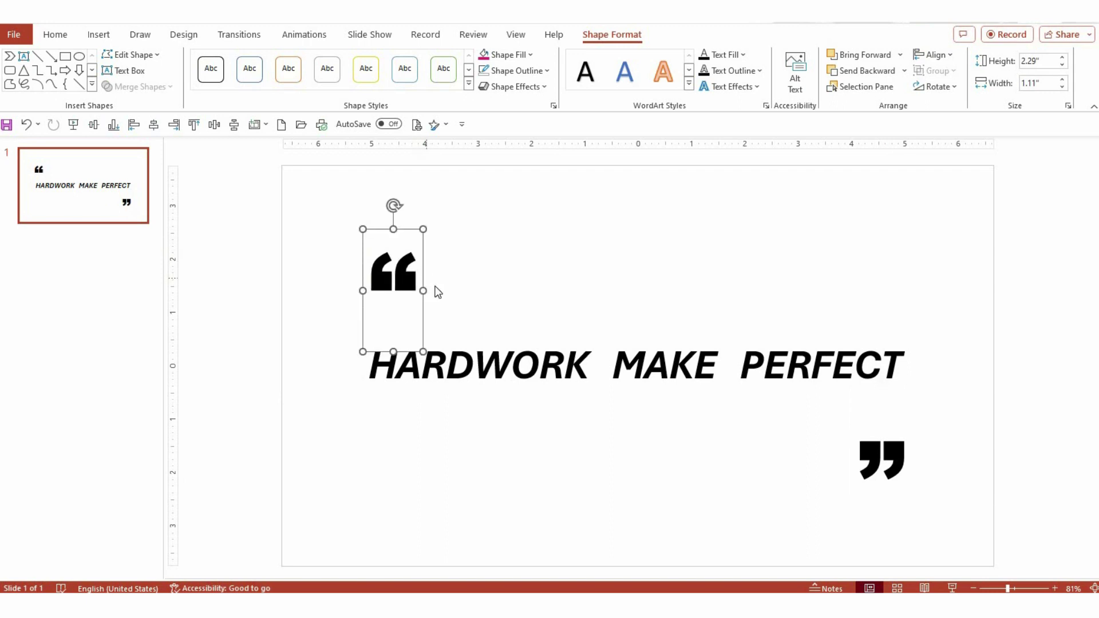
drag(245, 184, 970, 532)
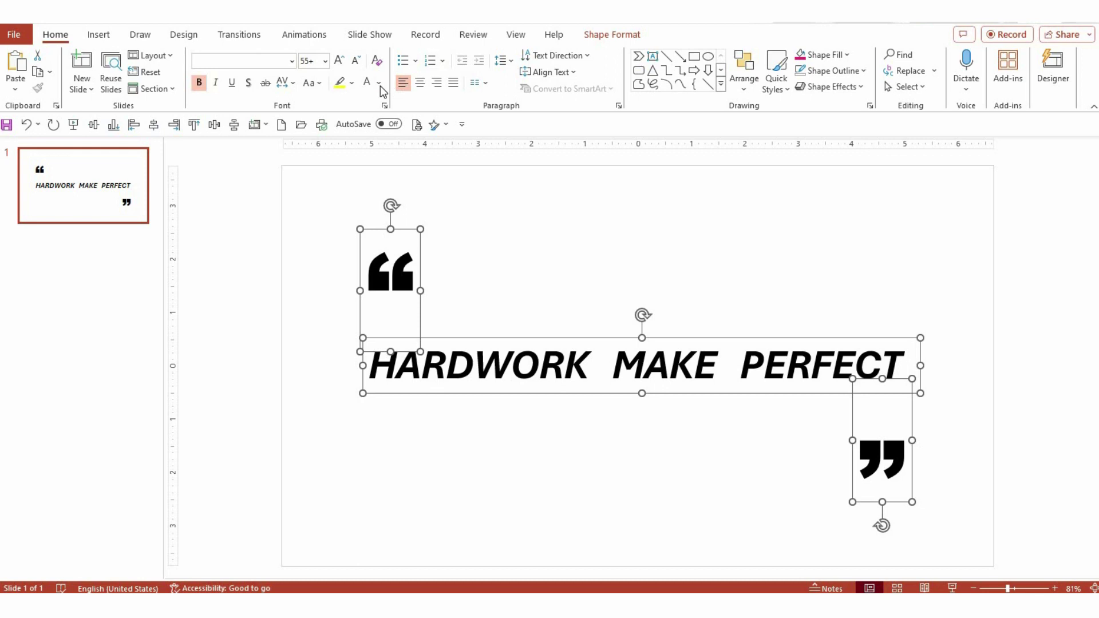
- Colour the title and both quote marks Black, Text 1, Lighter 35%
click(378, 83)
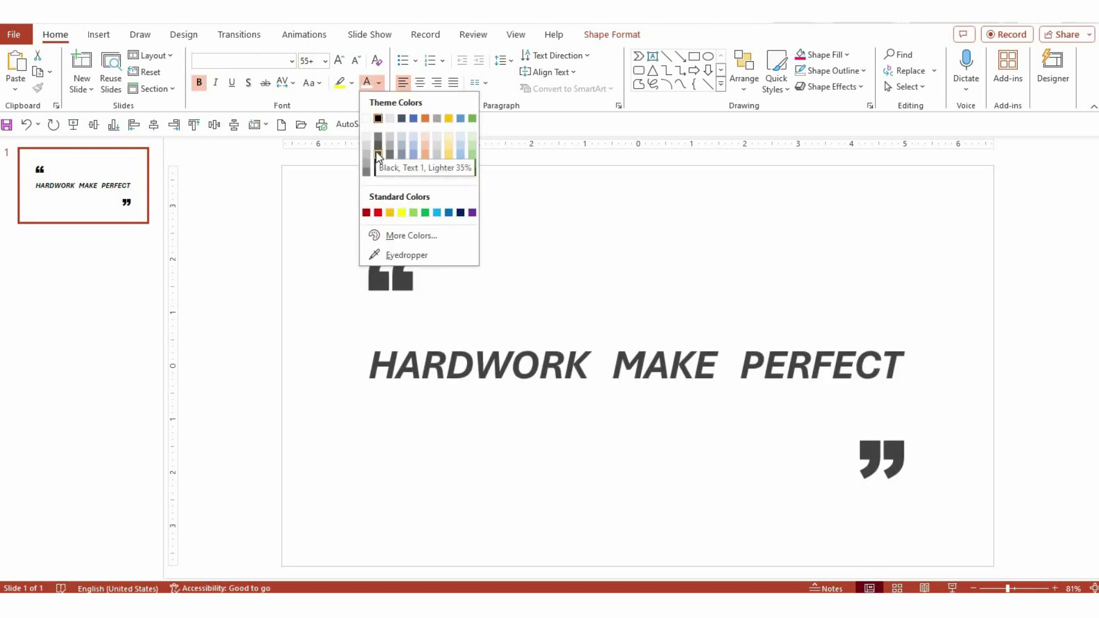
click(498, 183)
click(326, 223)
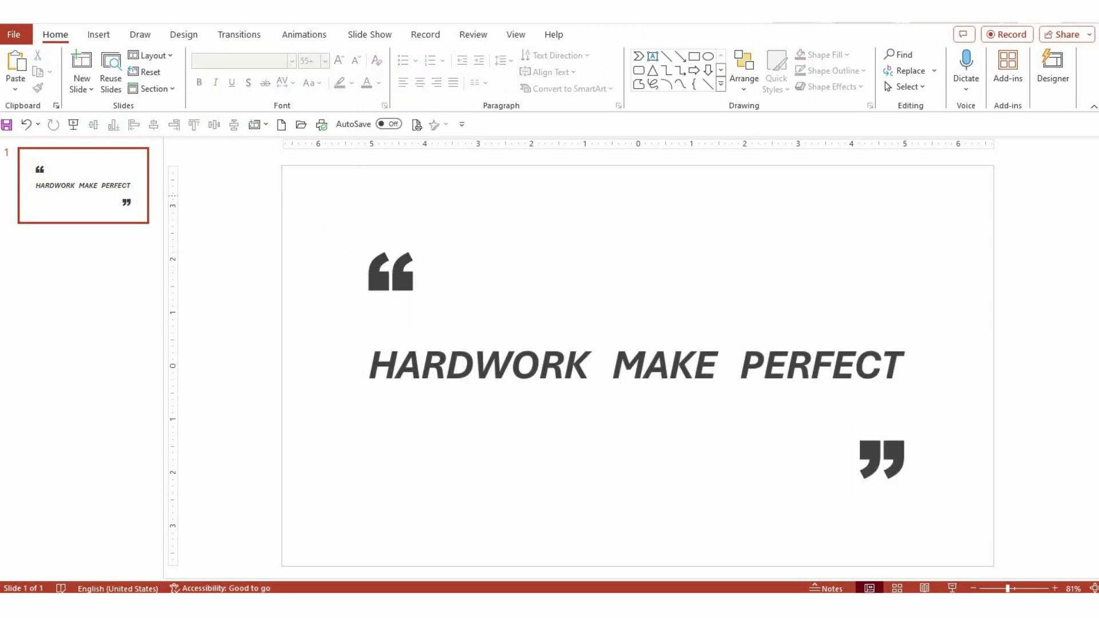
- Group the title and quote marks, centre the group horizontally, then ungroup them
drag(267, 194, 997, 576)
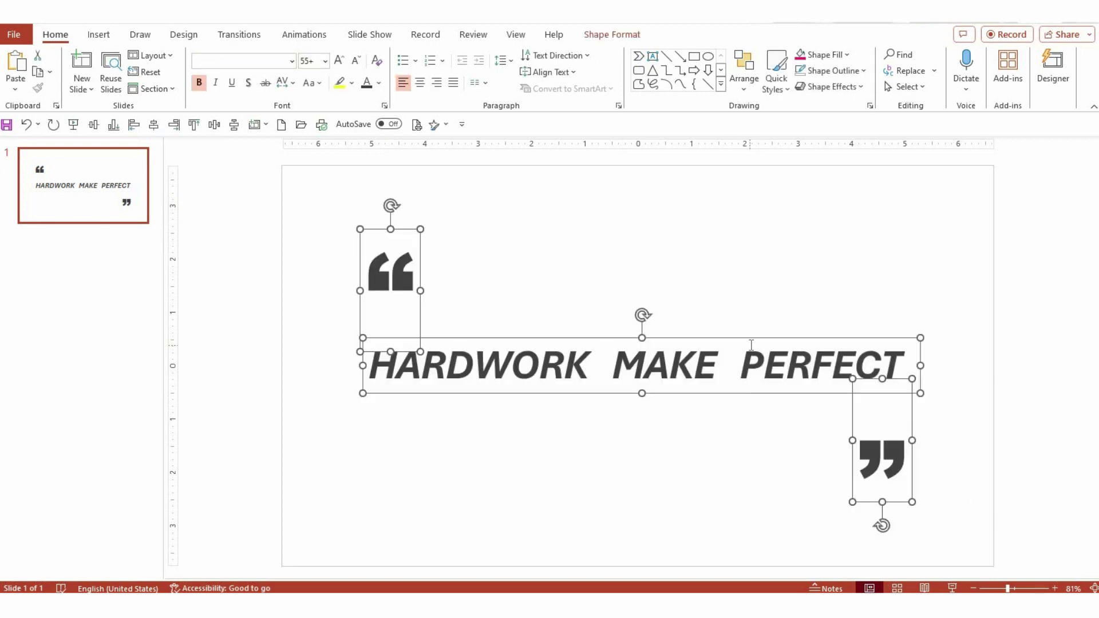
key(ctrl+g)
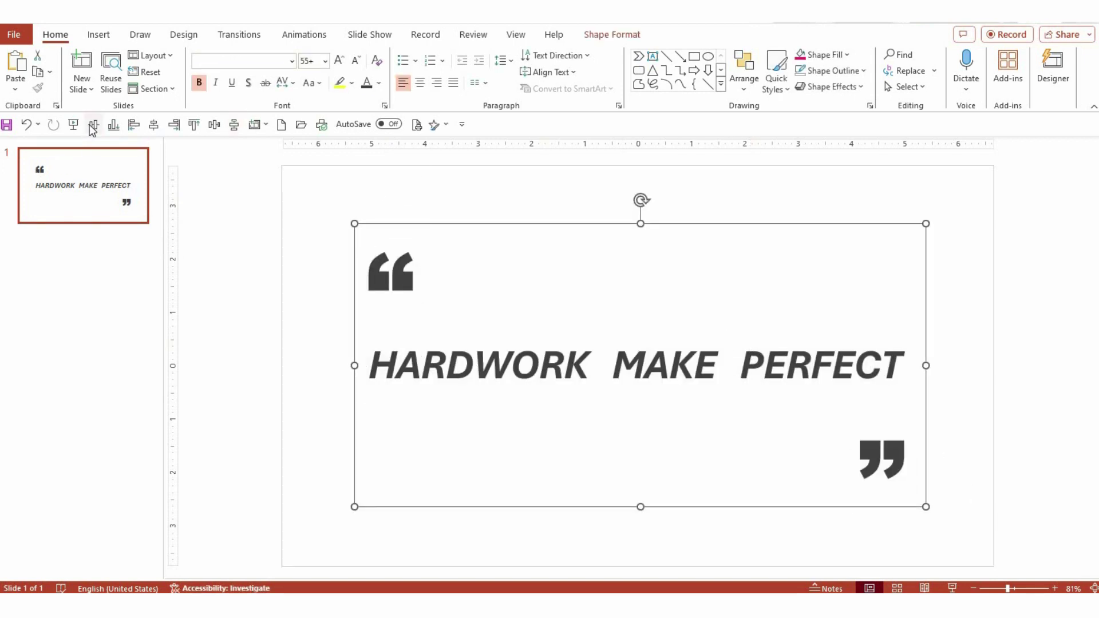
click(154, 124)
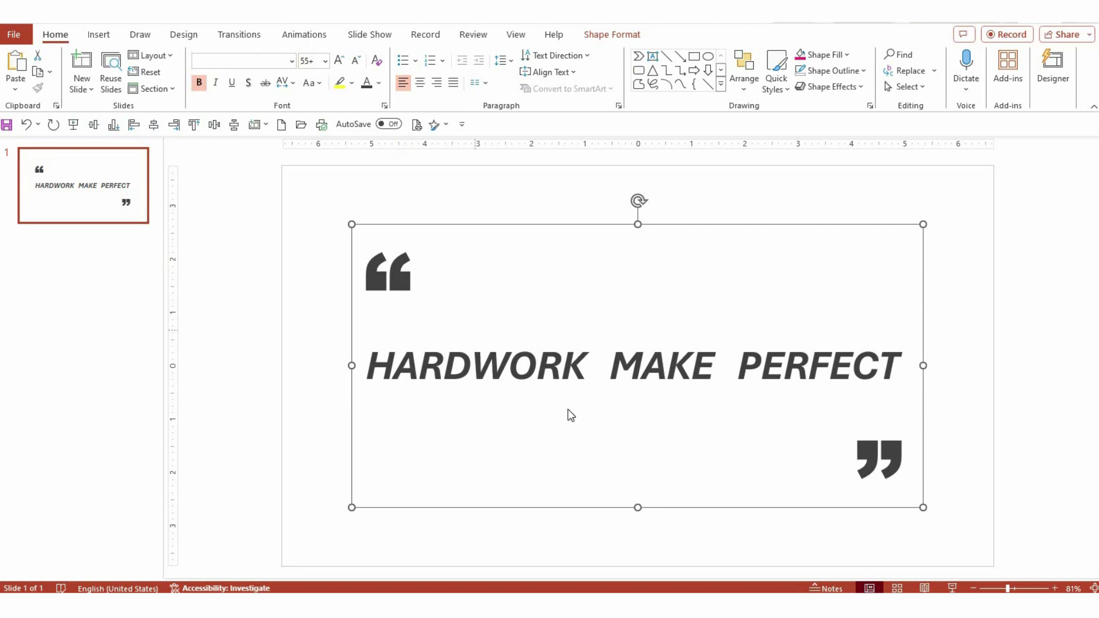
key(ctrl+shift+g)
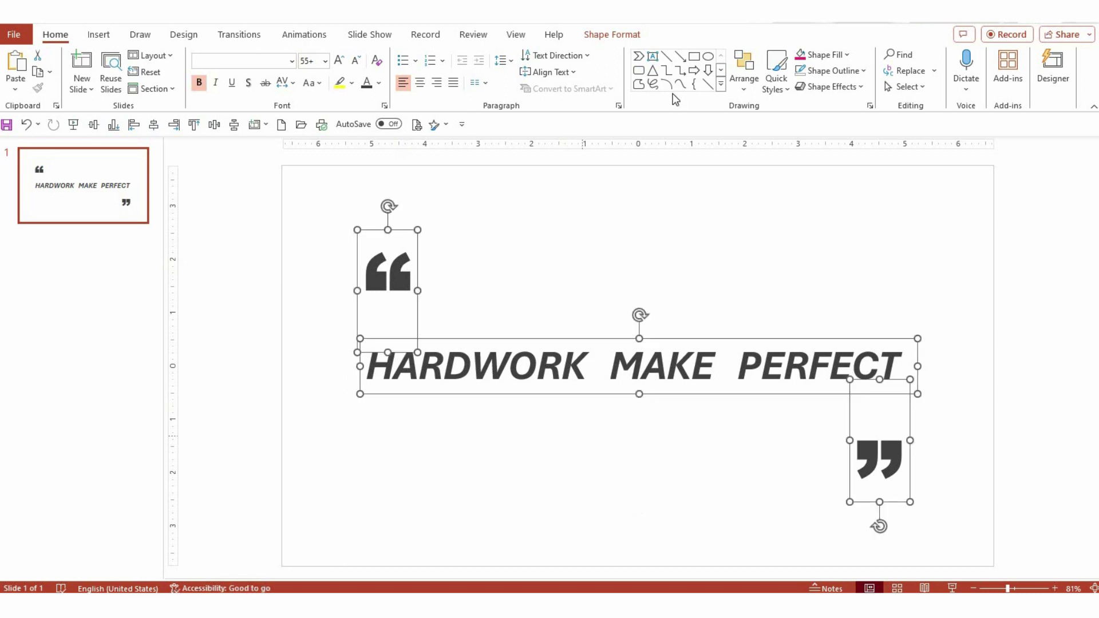
key(Escape)
click(695, 56)
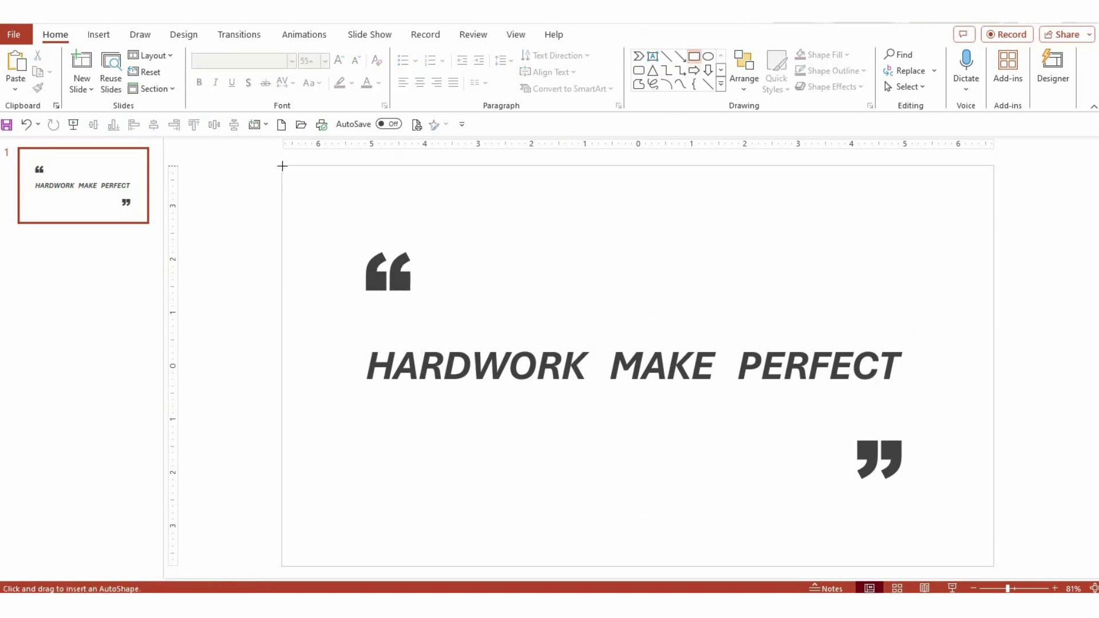
- Draw a slide-sized rectangle and fill it with a custom turquoise colour
drag(282, 165, 993, 567)
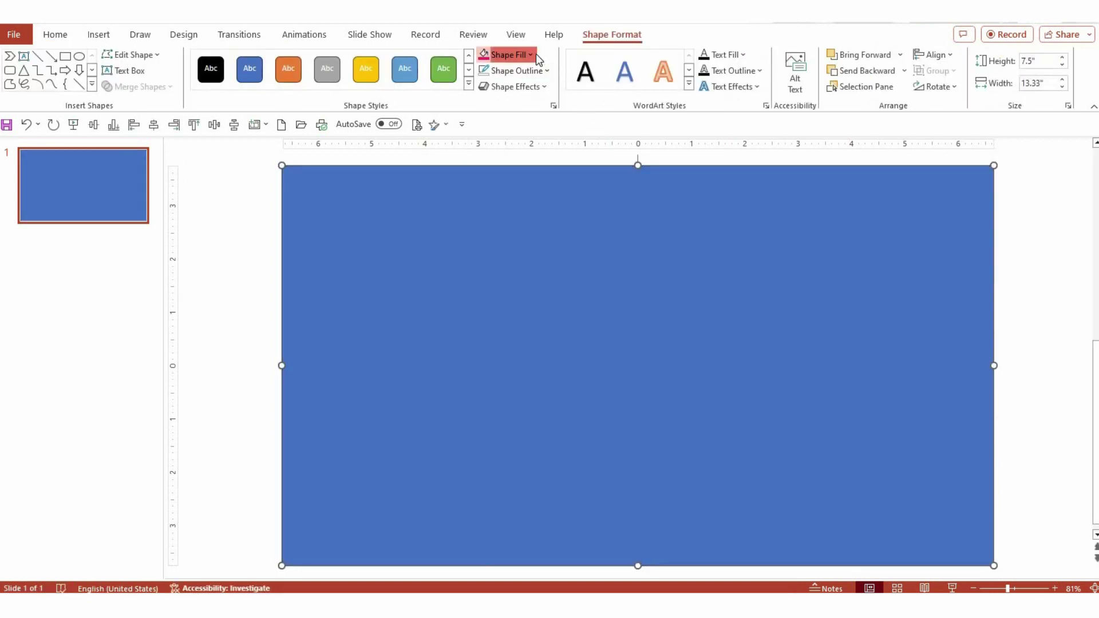
click(506, 55)
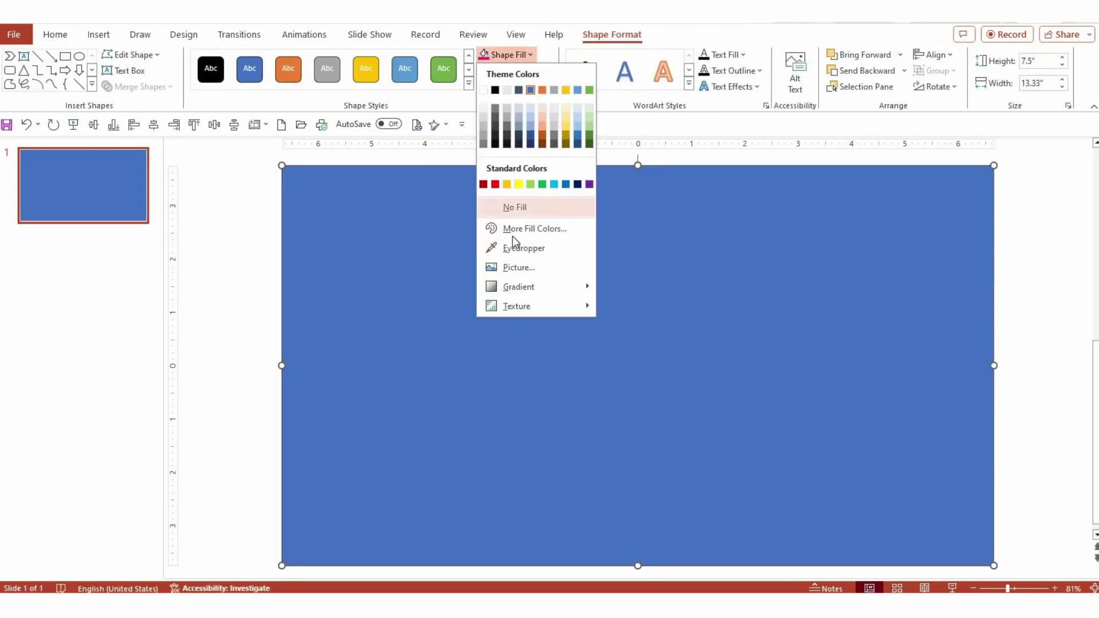
click(511, 228)
drag(518, 253, 509, 223)
click(589, 251)
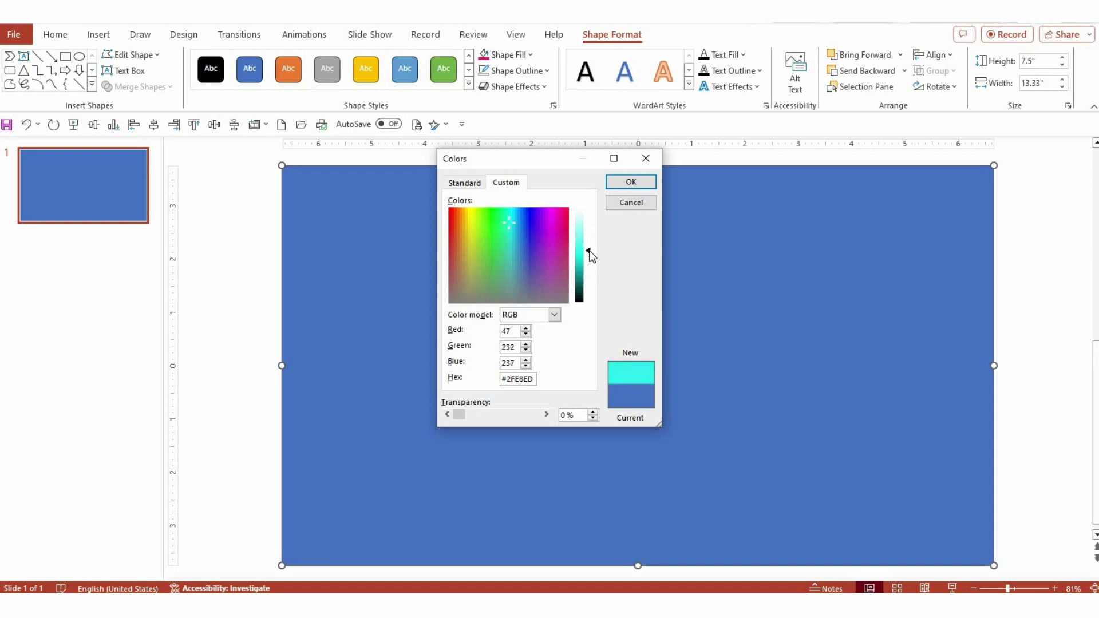
click(630, 182)
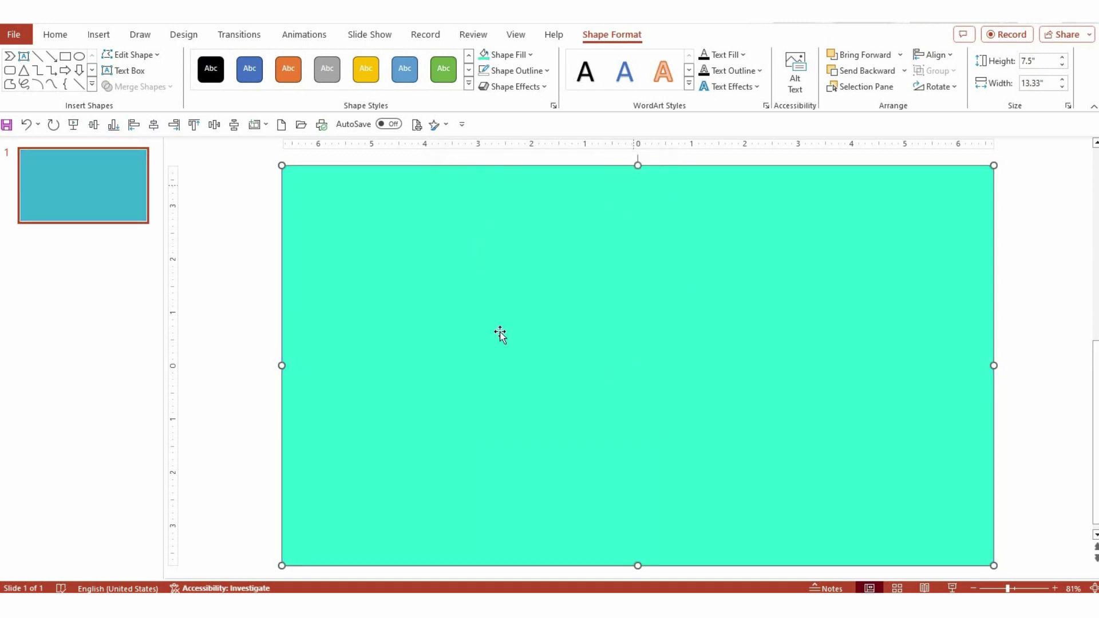
- Send the rectangle to the back and duplicate slide 1 as slide 2
click(904, 71)
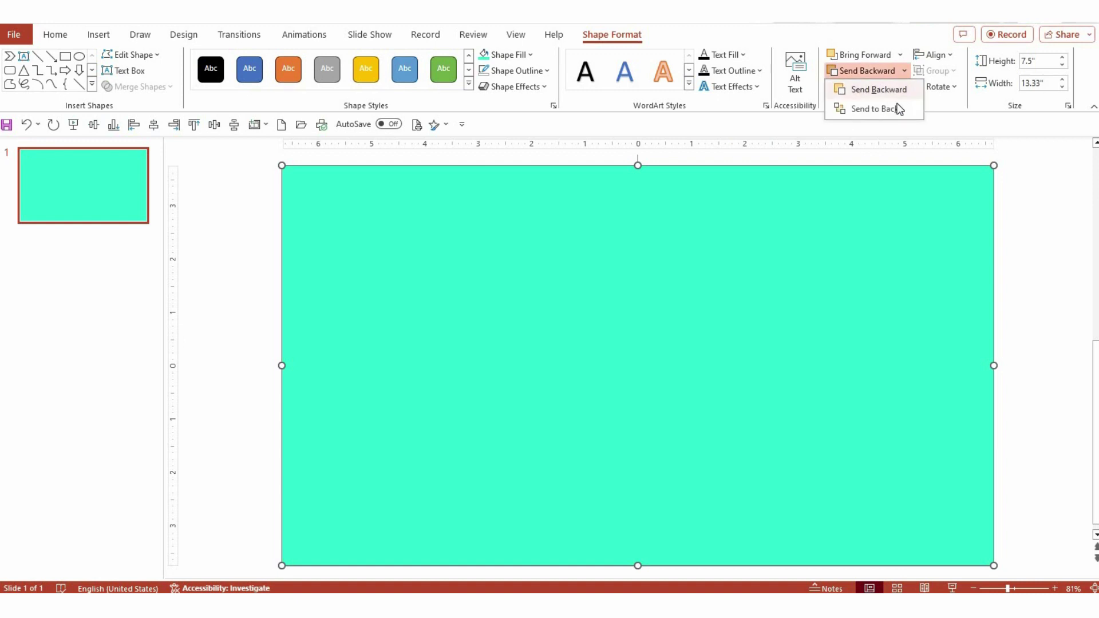
click(894, 105)
key(Escape)
click(116, 215)
key(ctrl+d)
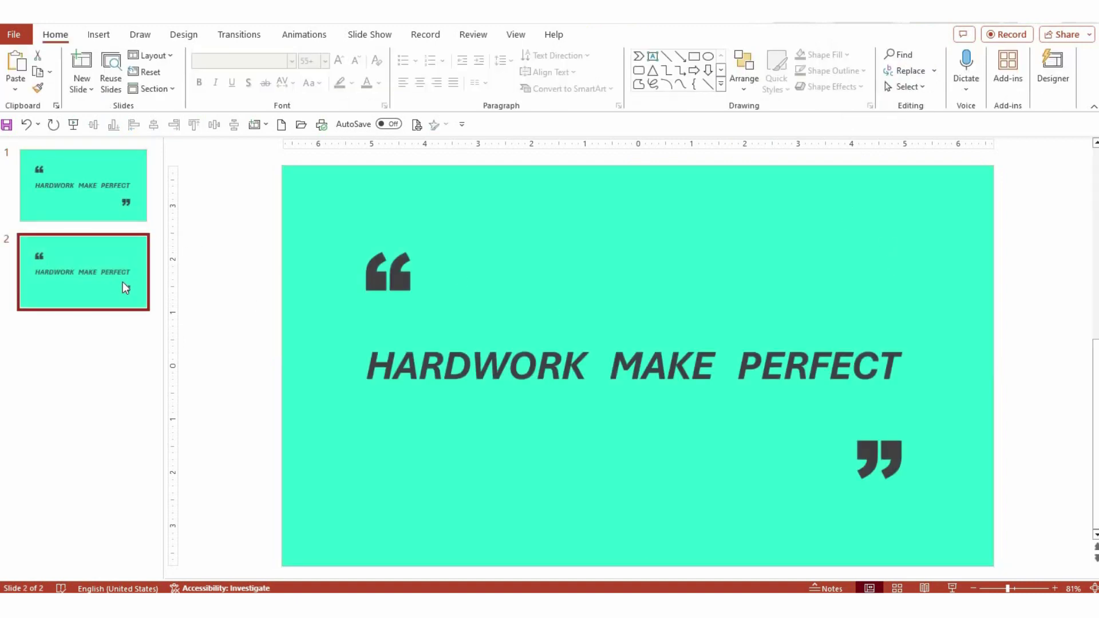
- Fill slide 2's background rectangle with black
click(737, 241)
click(623, 36)
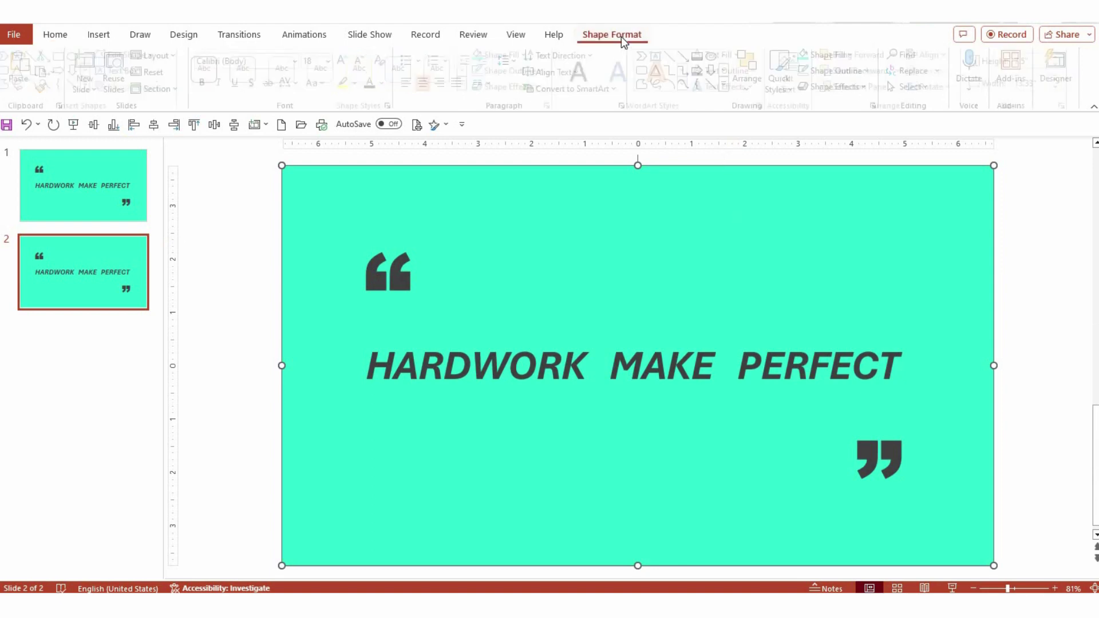
click(508, 54)
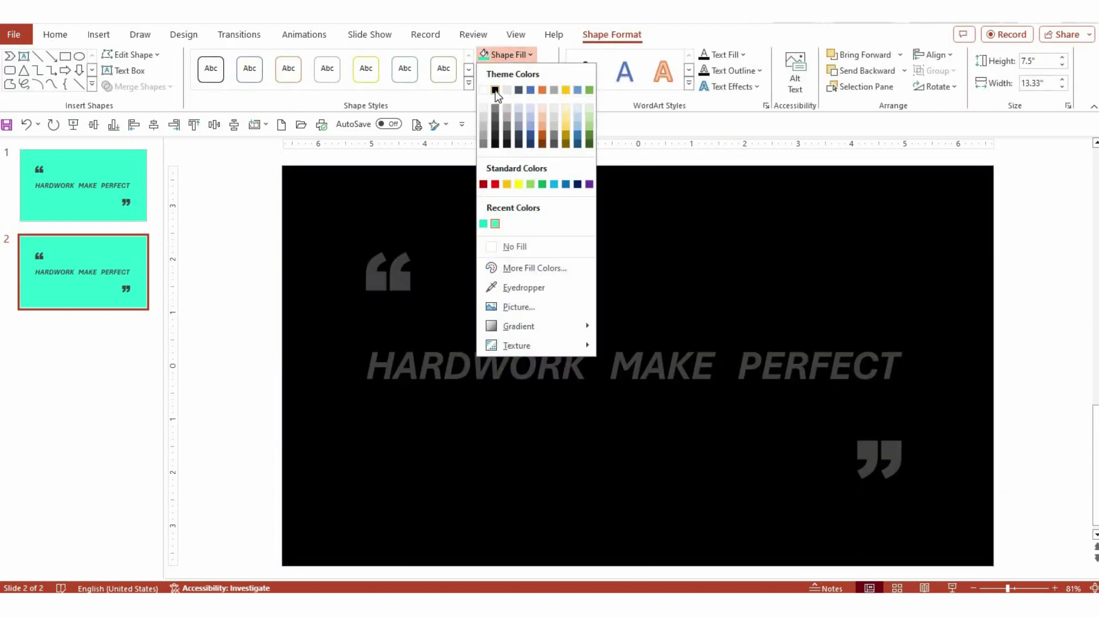
click(495, 90)
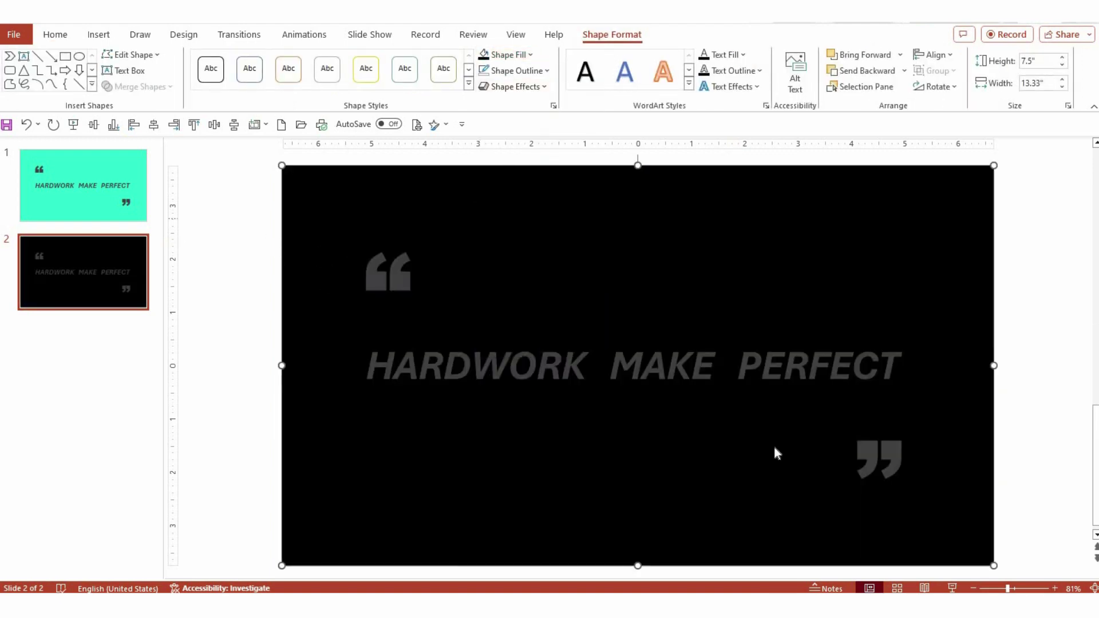
- Colour the title and both quote marks on slide 2 turquoise
drag(252, 206, 1002, 538)
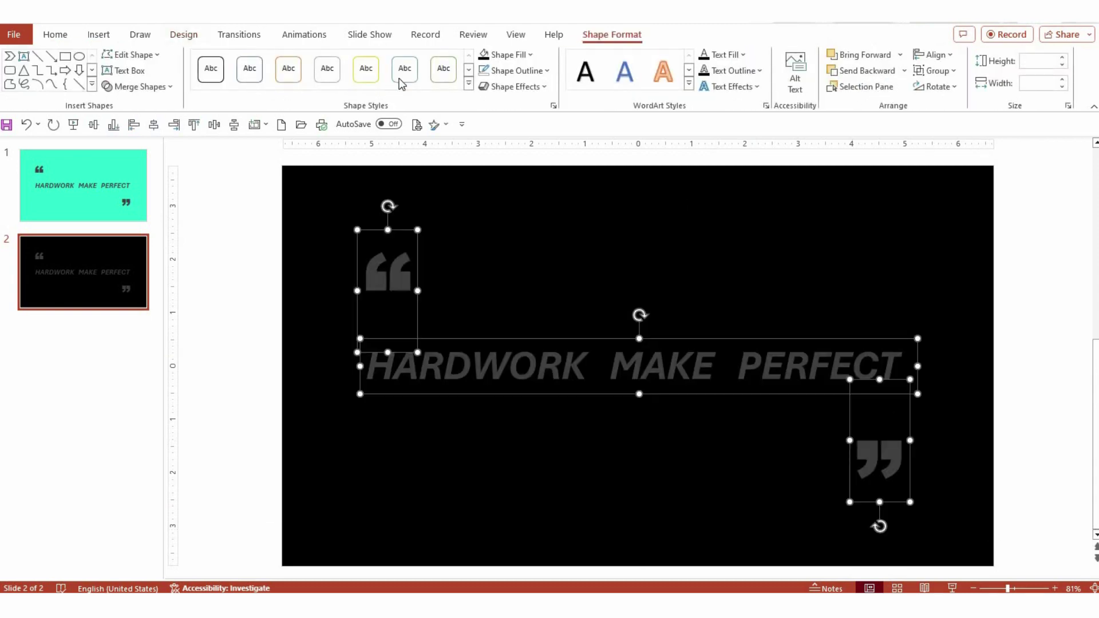
click(63, 37)
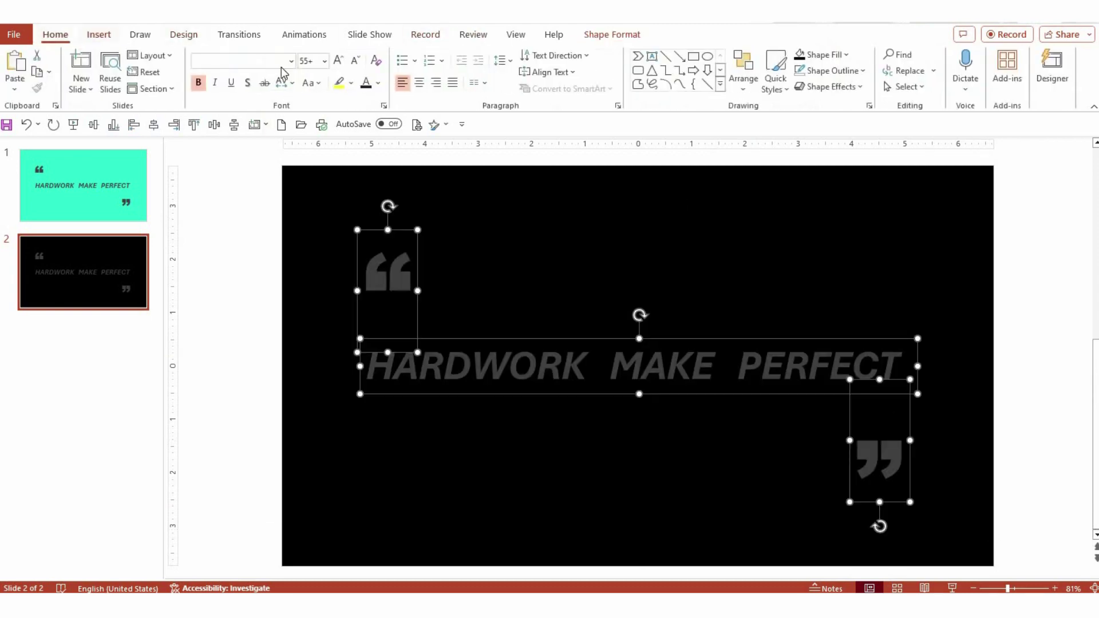
click(378, 83)
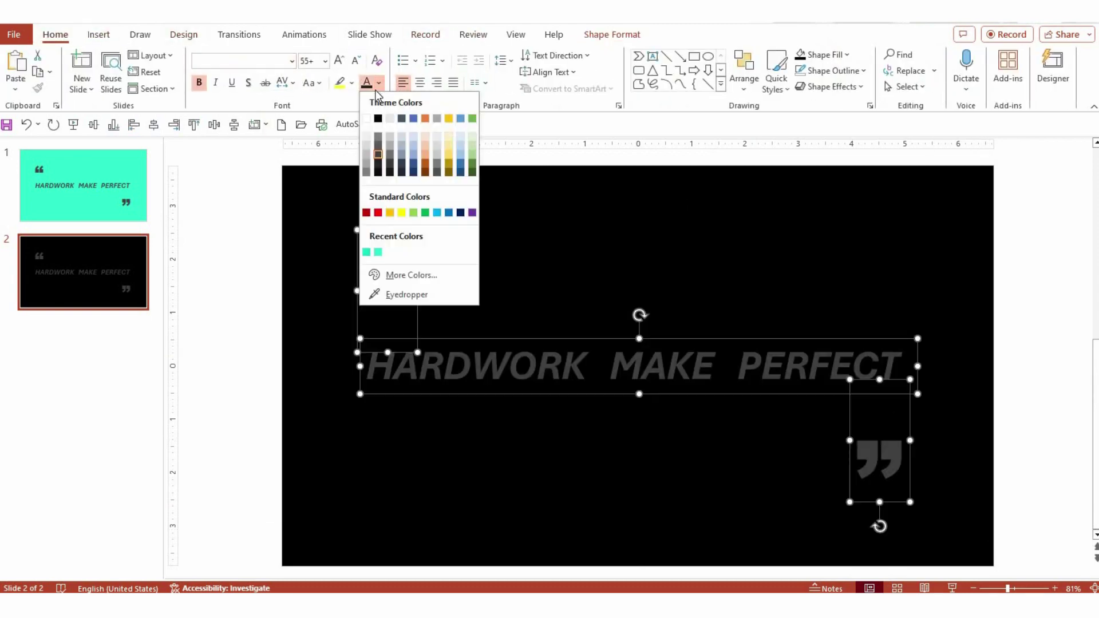
click(376, 253)
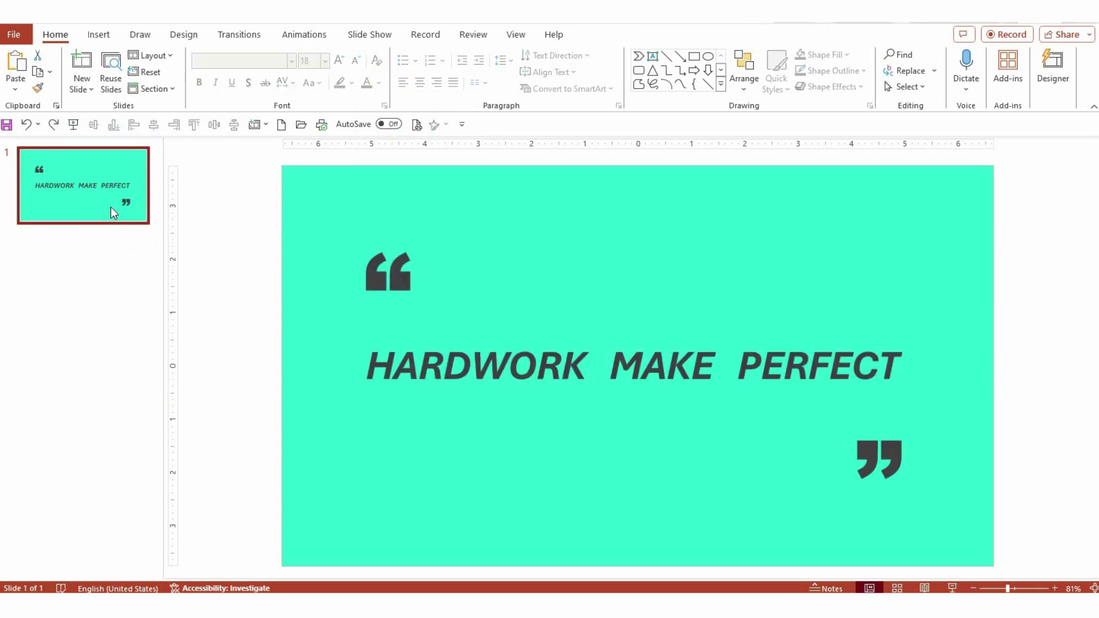
- Duplicate slide 1 again and fill the new slide's background rectangle black
key(ctrl+d)
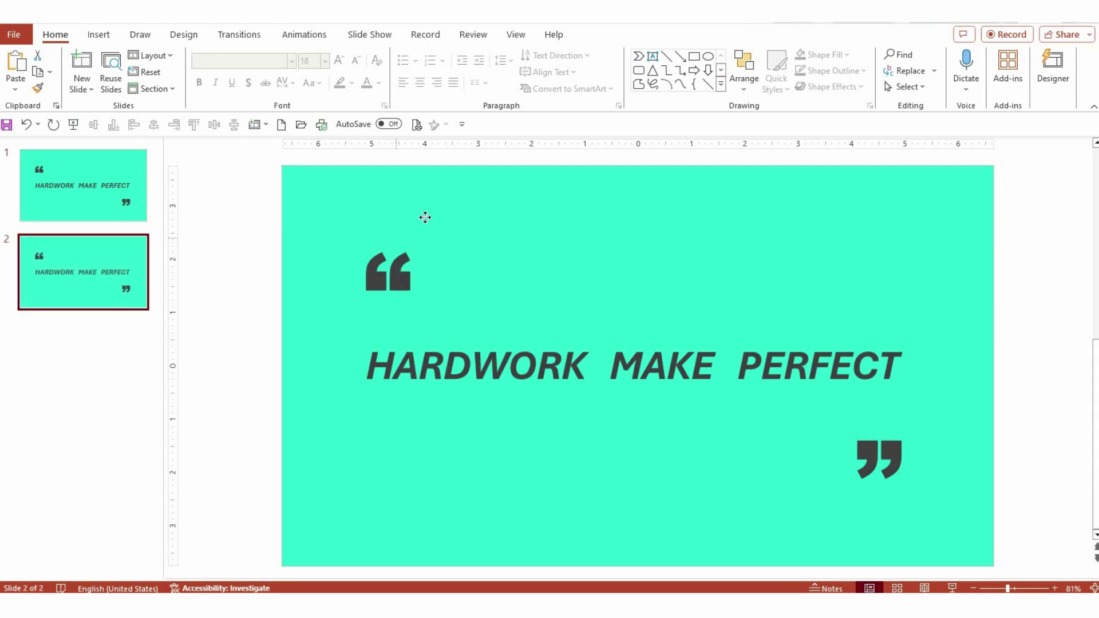
click(425, 218)
click(608, 35)
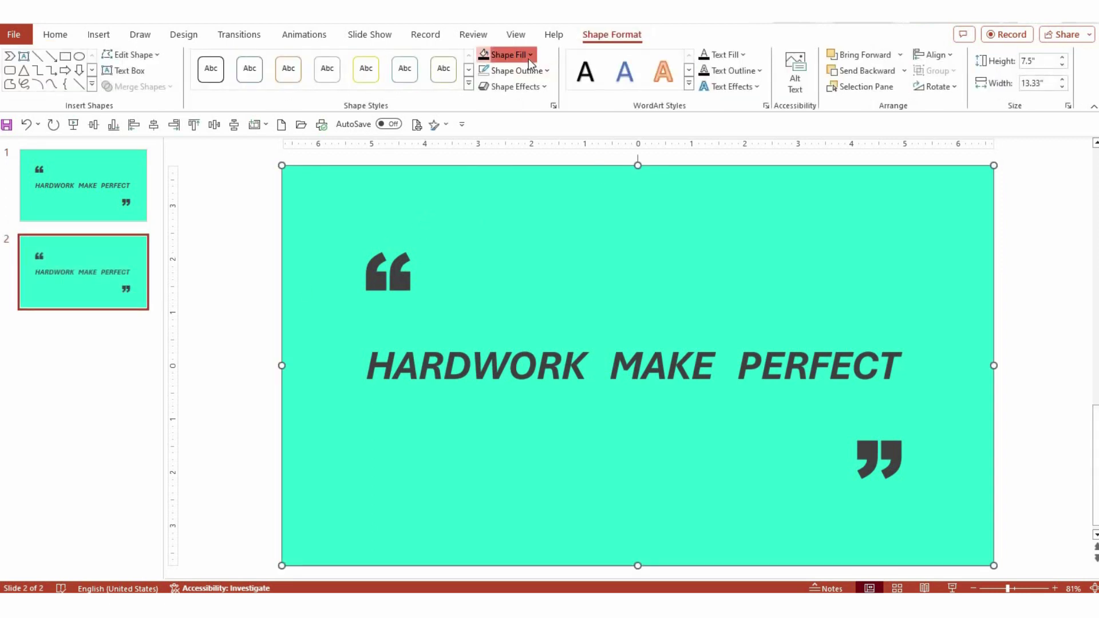
click(506, 55)
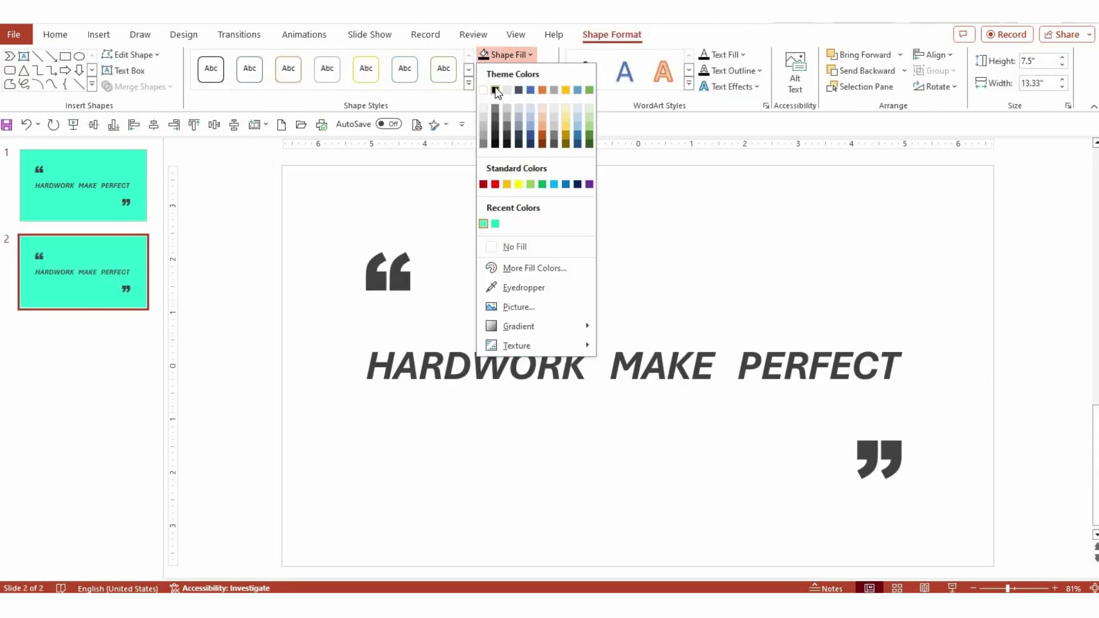
click(495, 90)
- Recolour that slide's title and quote marks turquoise and deselect them
drag(250, 207, 994, 515)
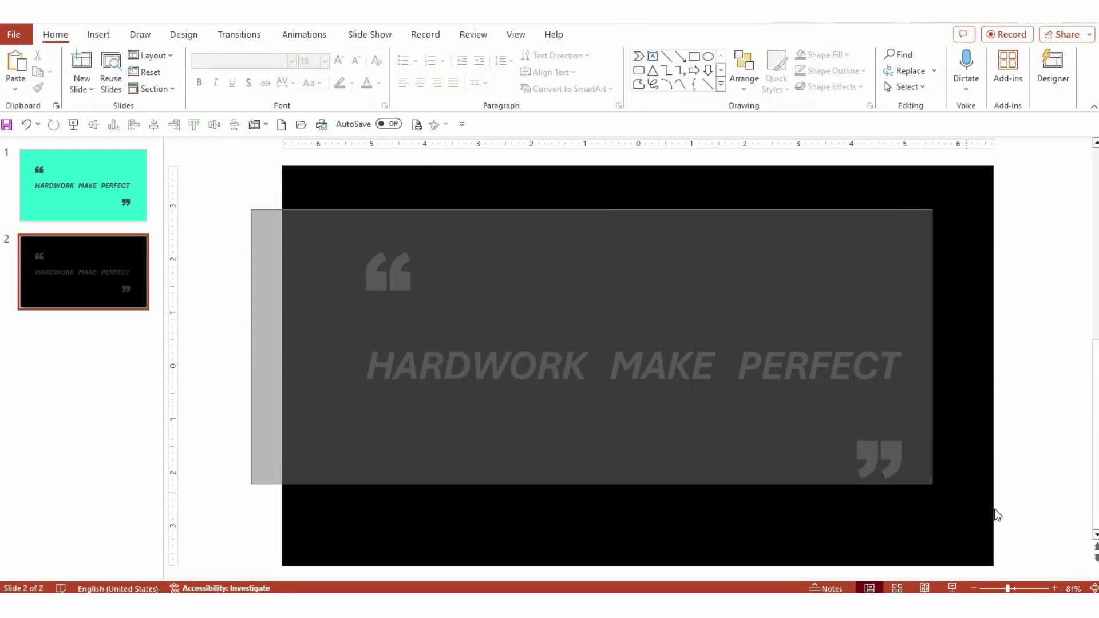
click(55, 34)
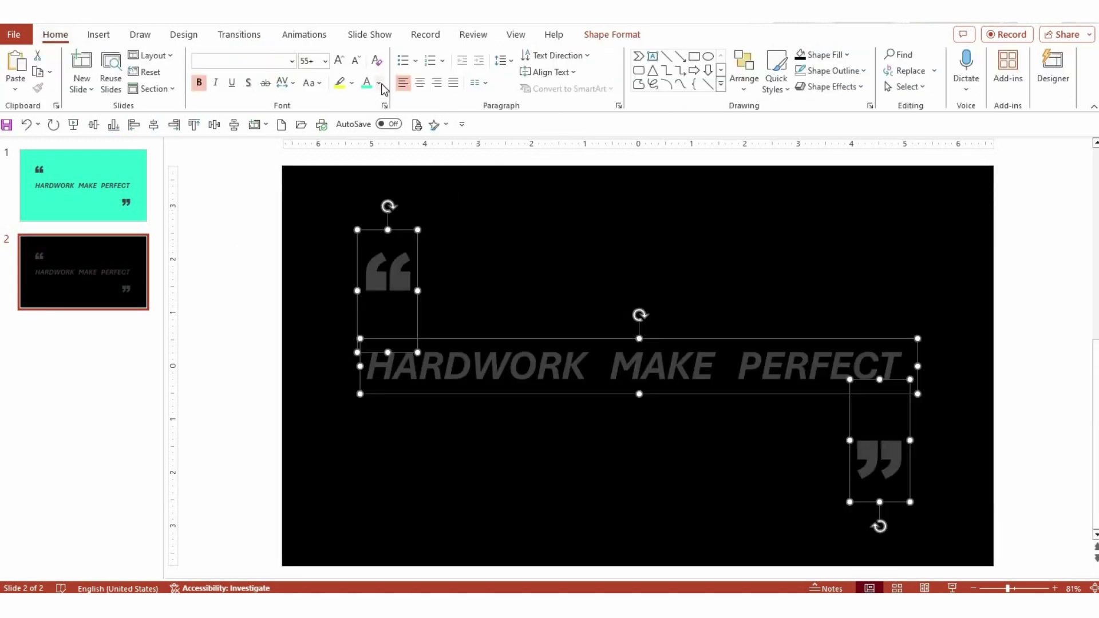
click(379, 83)
click(366, 252)
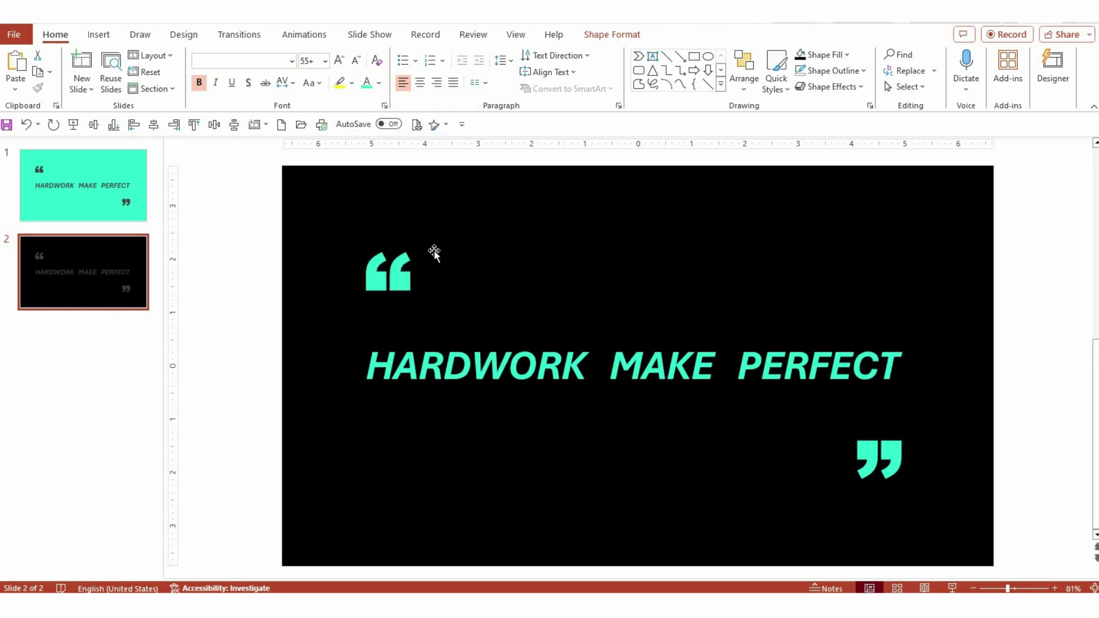
click(444, 294)
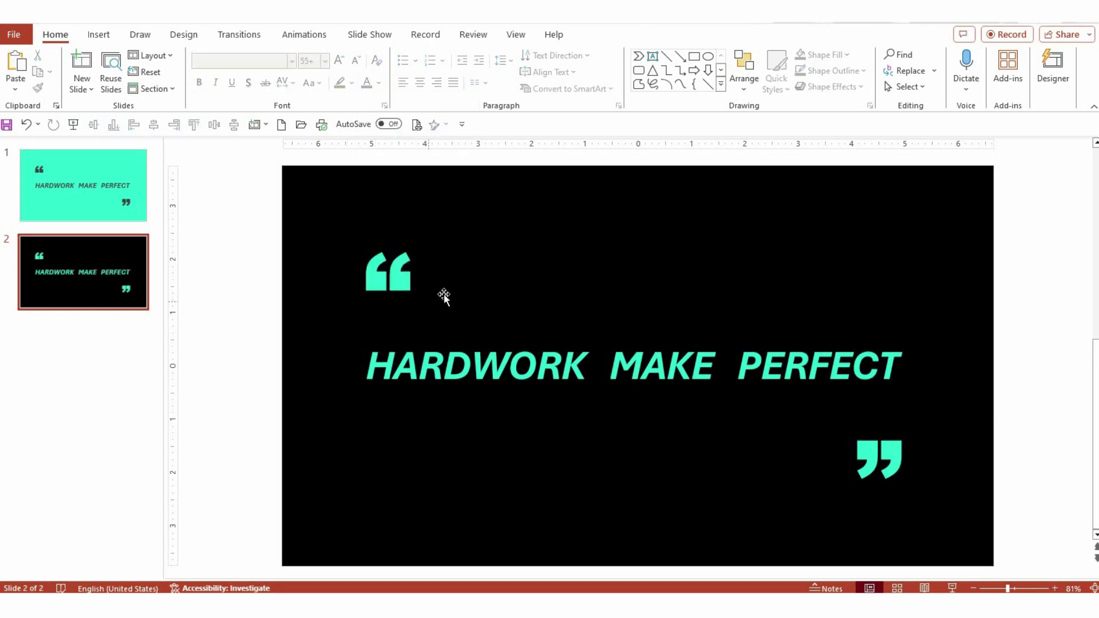
scroll(405, 238, down, 1)
- Copy all objects from the black slide and paste them onto slide 1 as a picture
drag(276, 166, 968, 564)
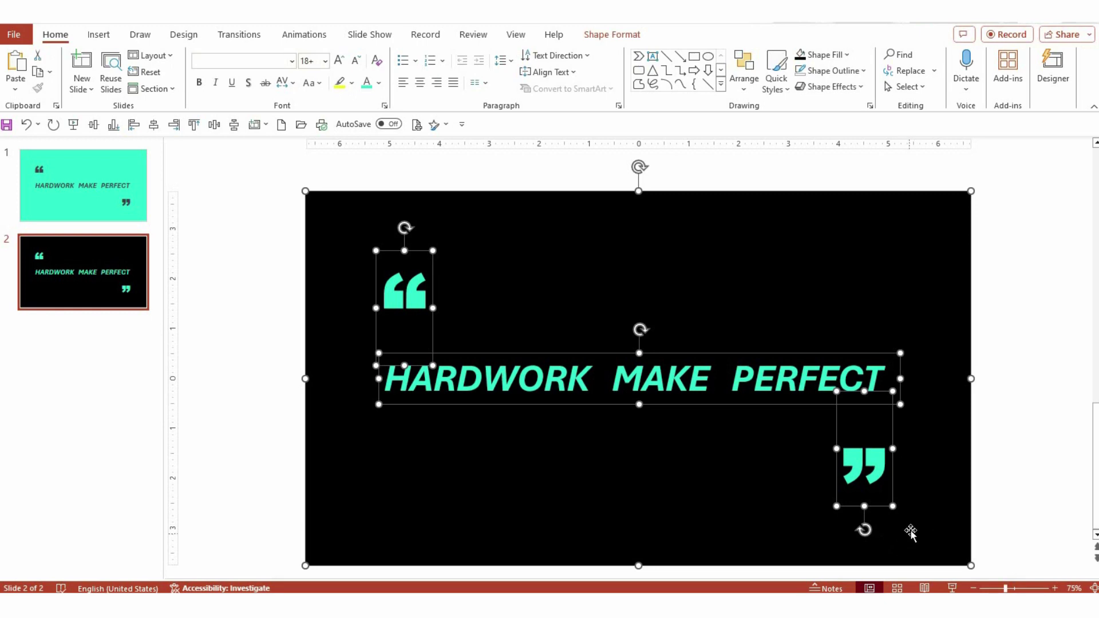
right_click(920, 452)
click(954, 194)
click(83, 185)
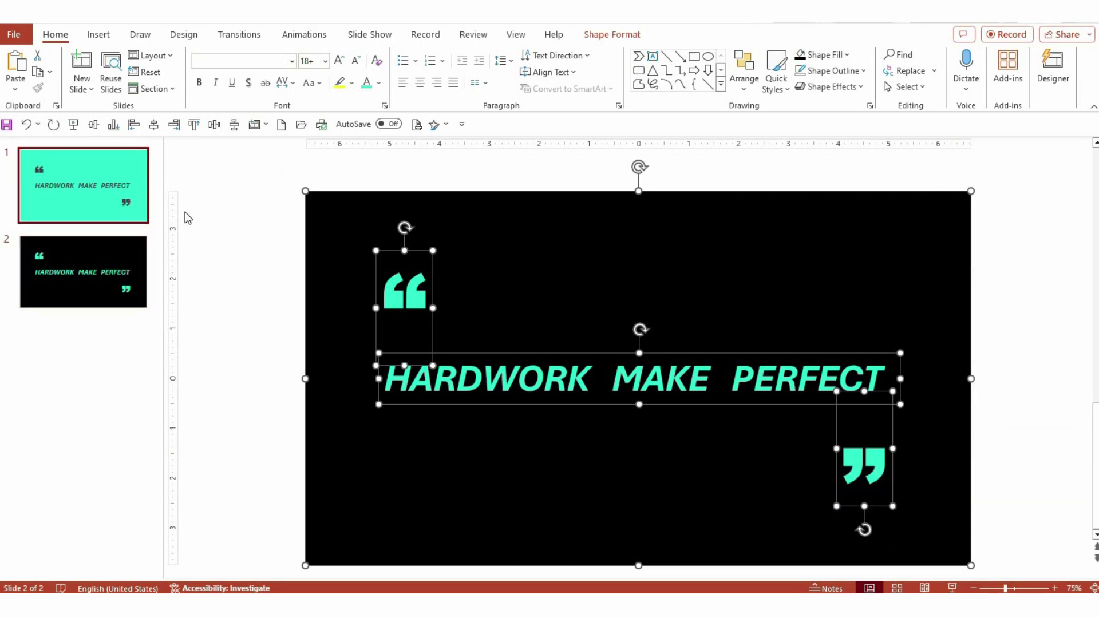
right_click(690, 296)
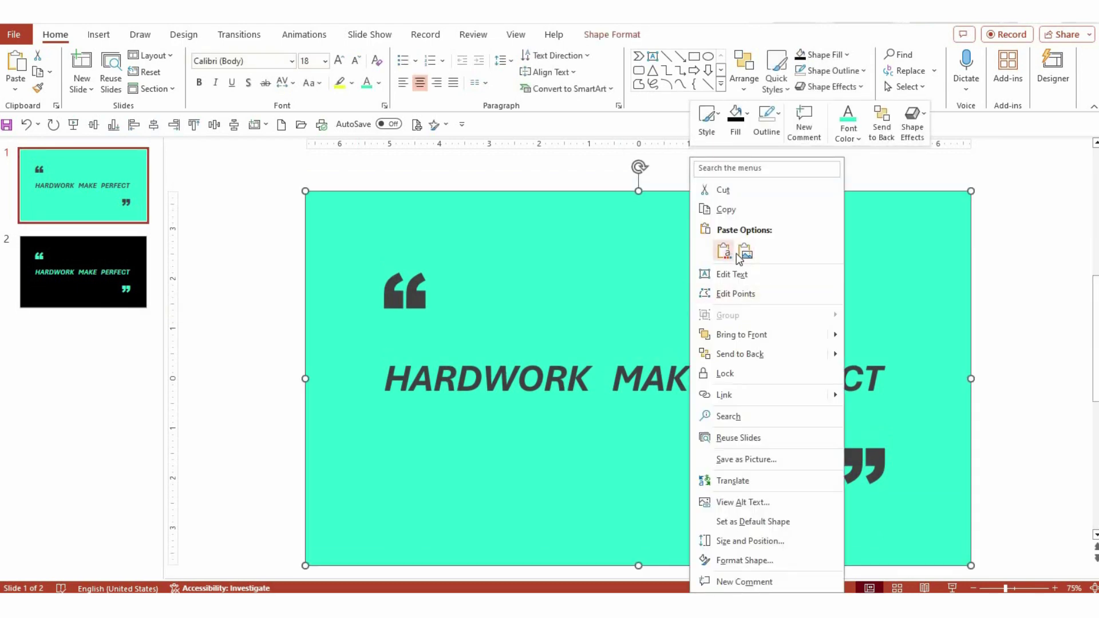
click(746, 251)
- Align everything on slide 1, nudge it slightly up, and select the pasted picture
drag(265, 169, 1081, 572)
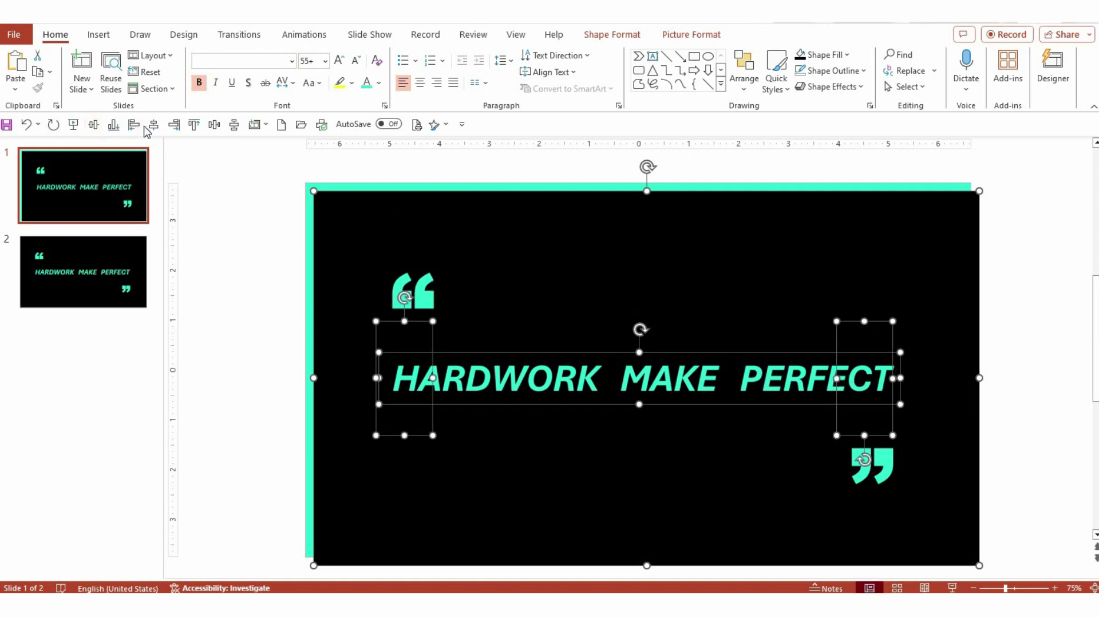
click(153, 124)
drag(714, 275, 709, 262)
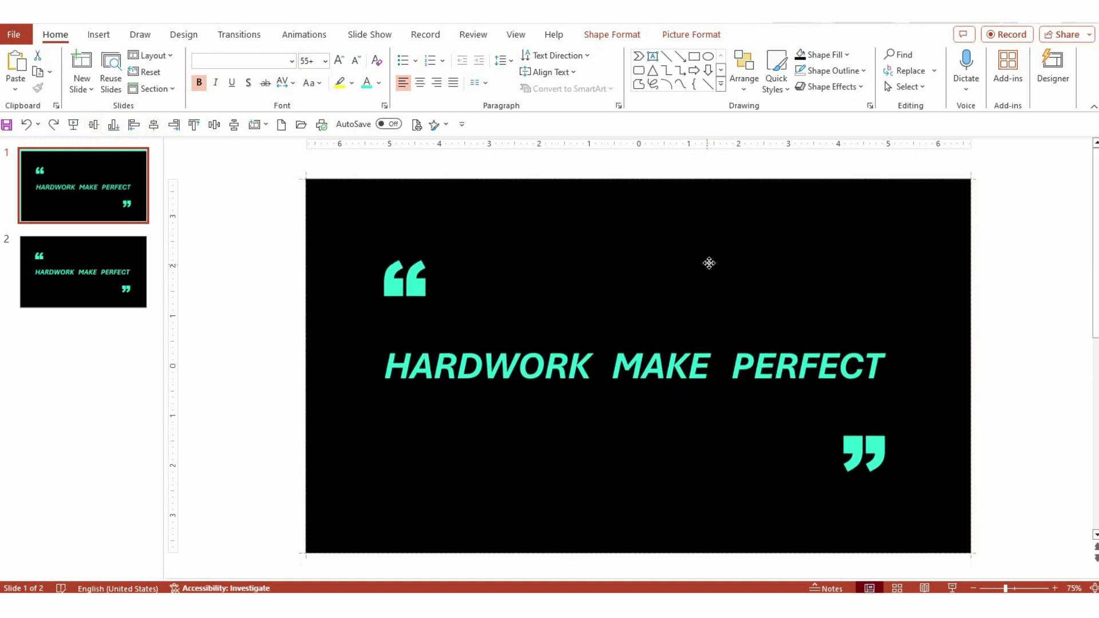
click(790, 295)
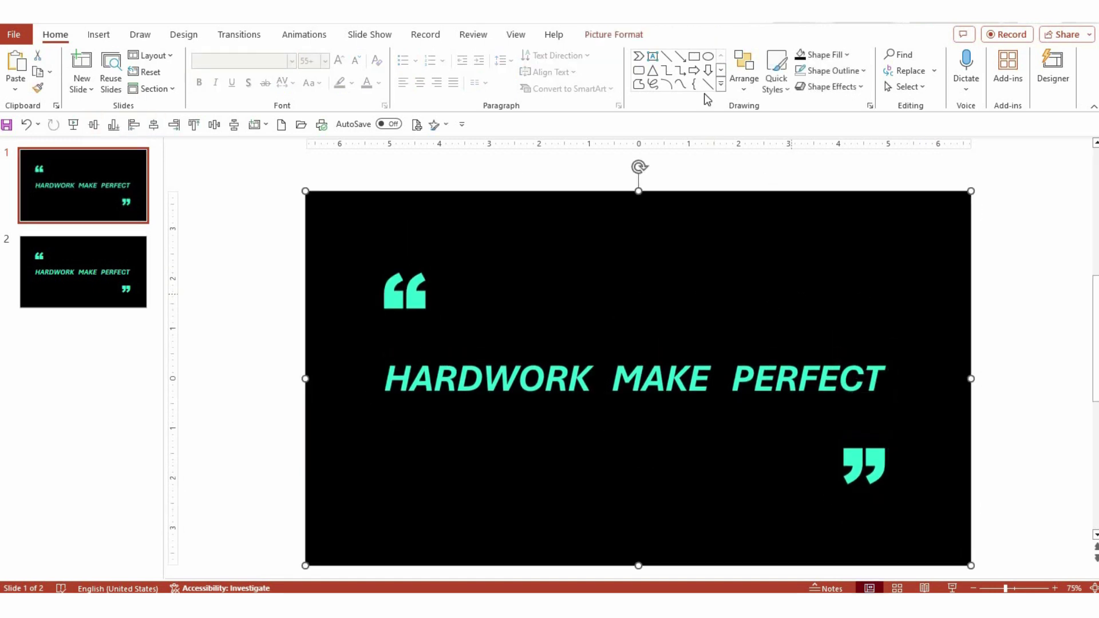
- Crop the pasted picture to a parallelogram and increase its slant
click(629, 34)
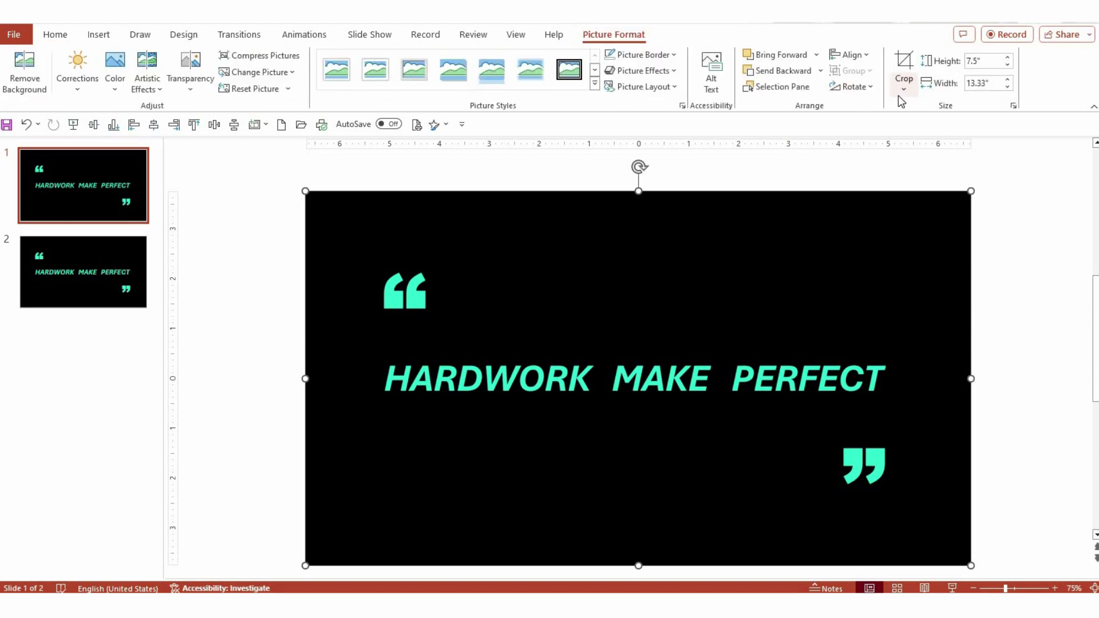
click(715, 275)
click(612, 36)
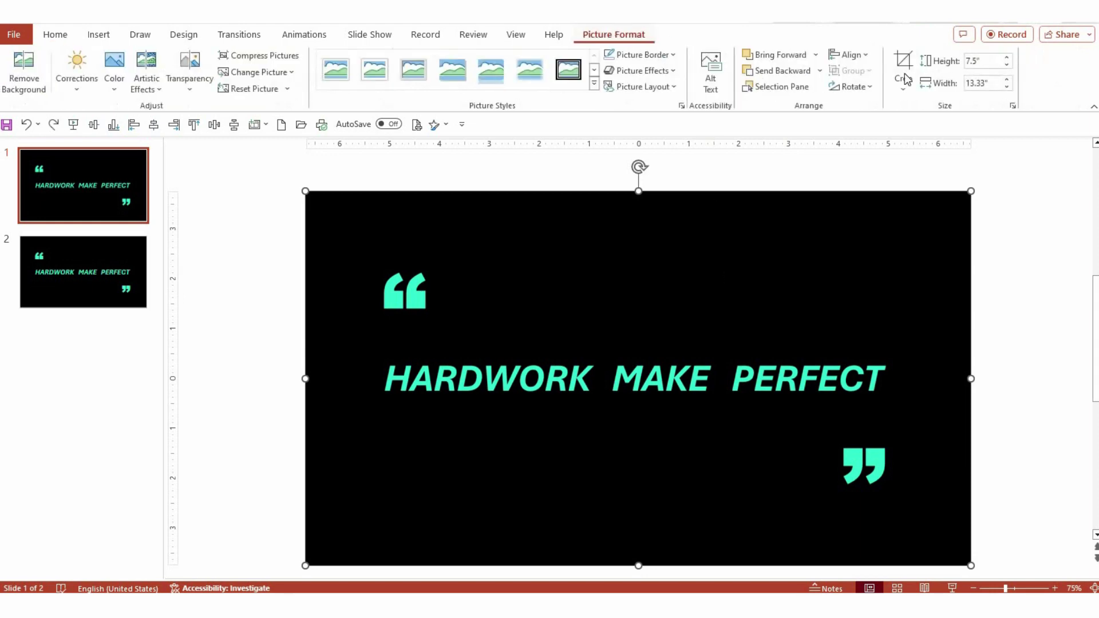
click(904, 83)
mouse_move(942, 127)
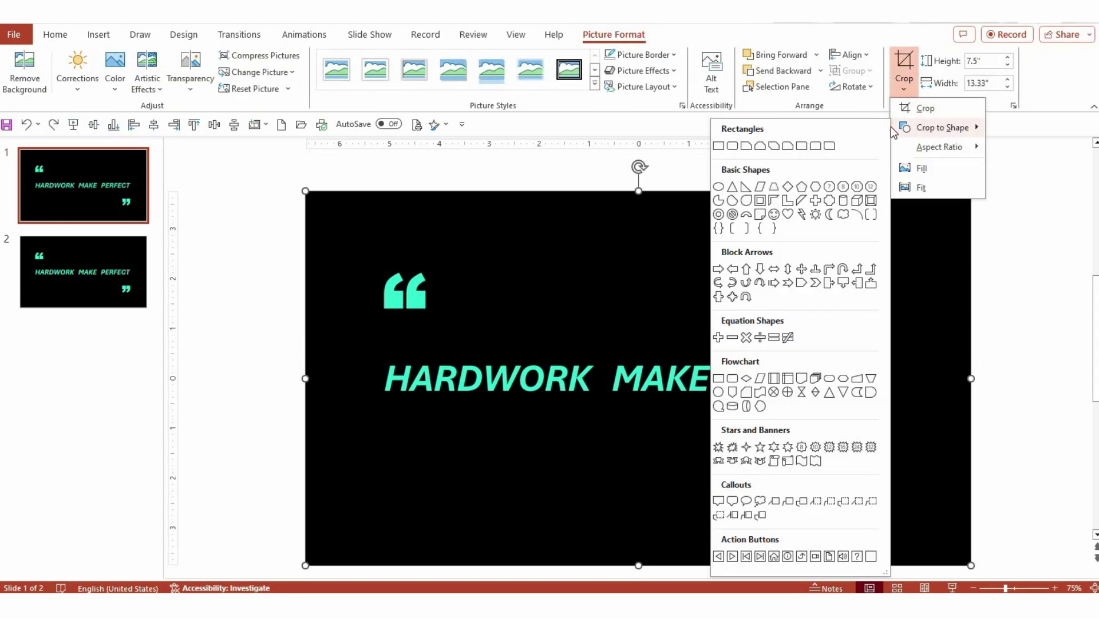
click(759, 188)
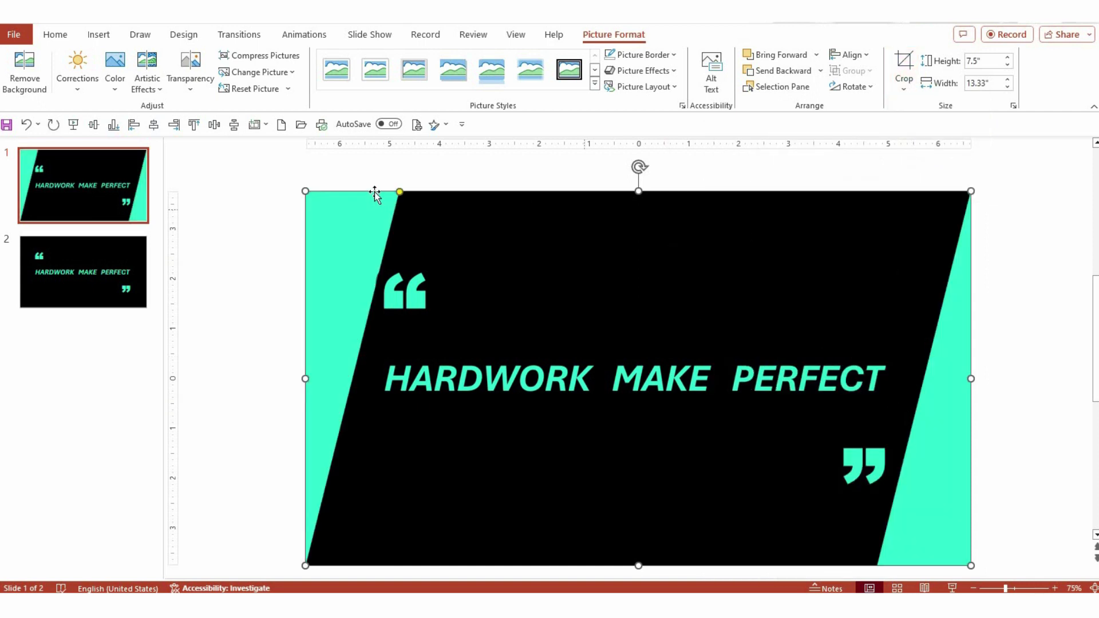
mouse_move(399, 192)
mouse_down()
mouse_move(510, 222)
mouse_move(519, 192)
mouse_up()
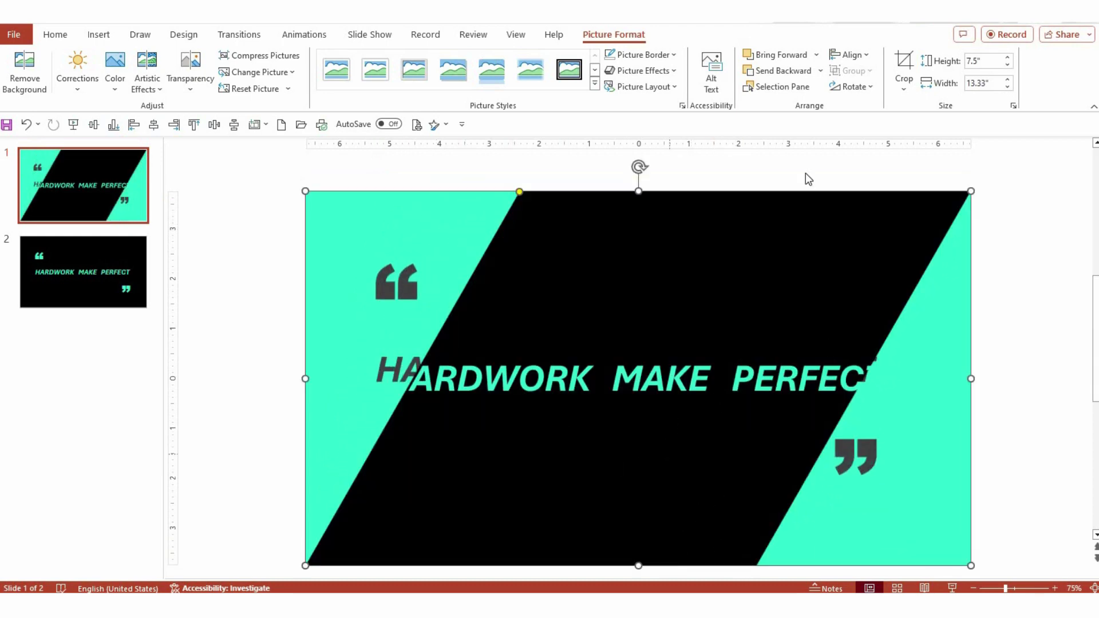
- Re-crop the picture to a diamond, then to a diagonal right triangle
click(913, 87)
click(933, 128)
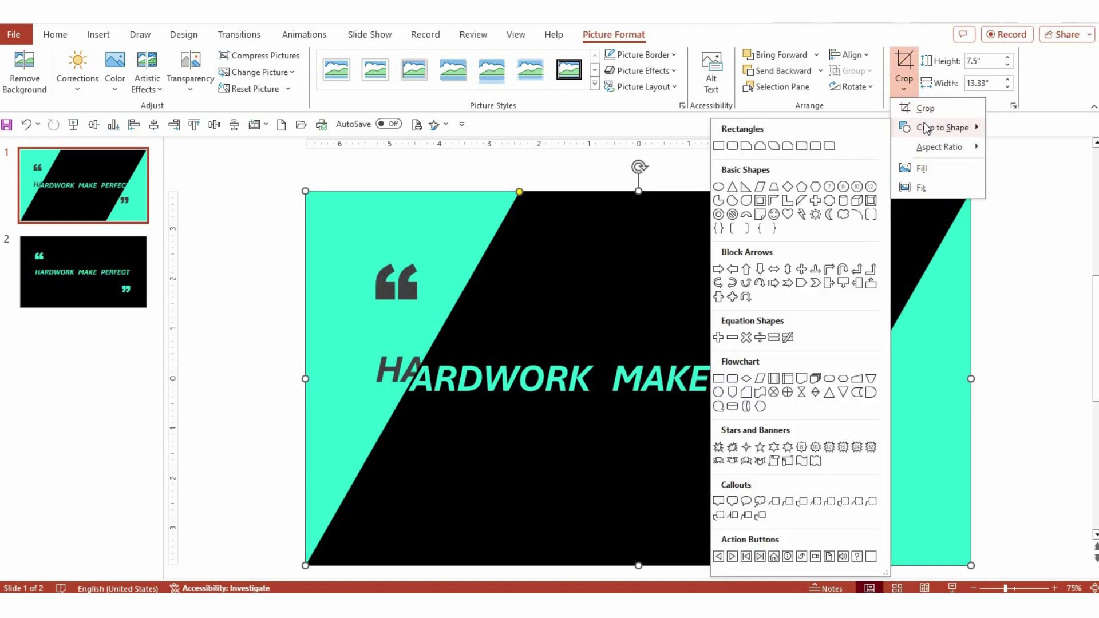
click(946, 98)
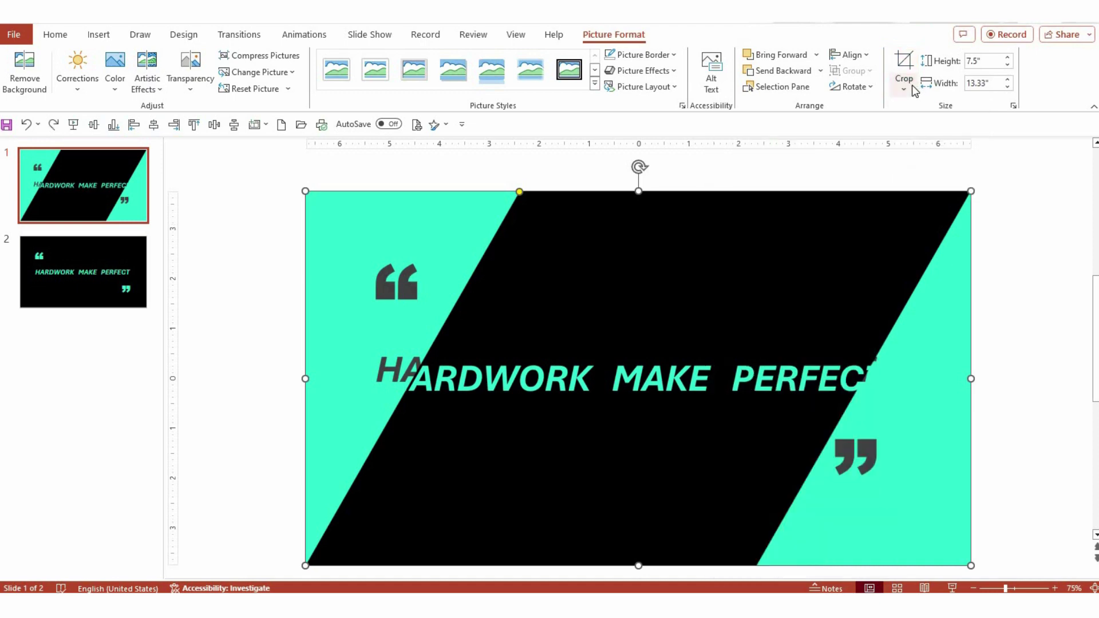
click(915, 89)
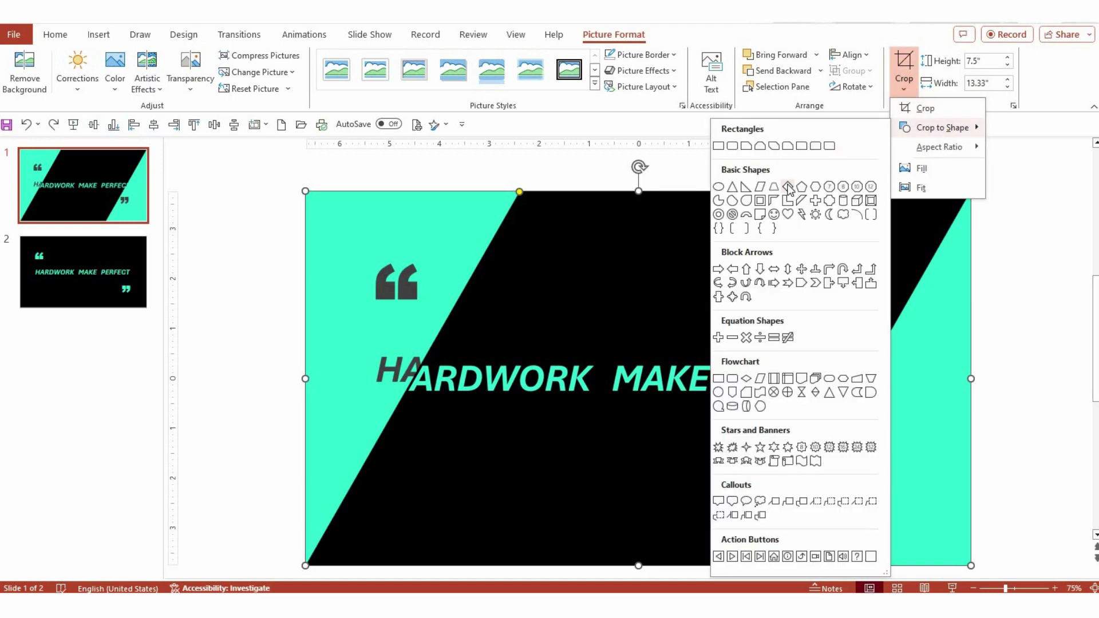
click(788, 187)
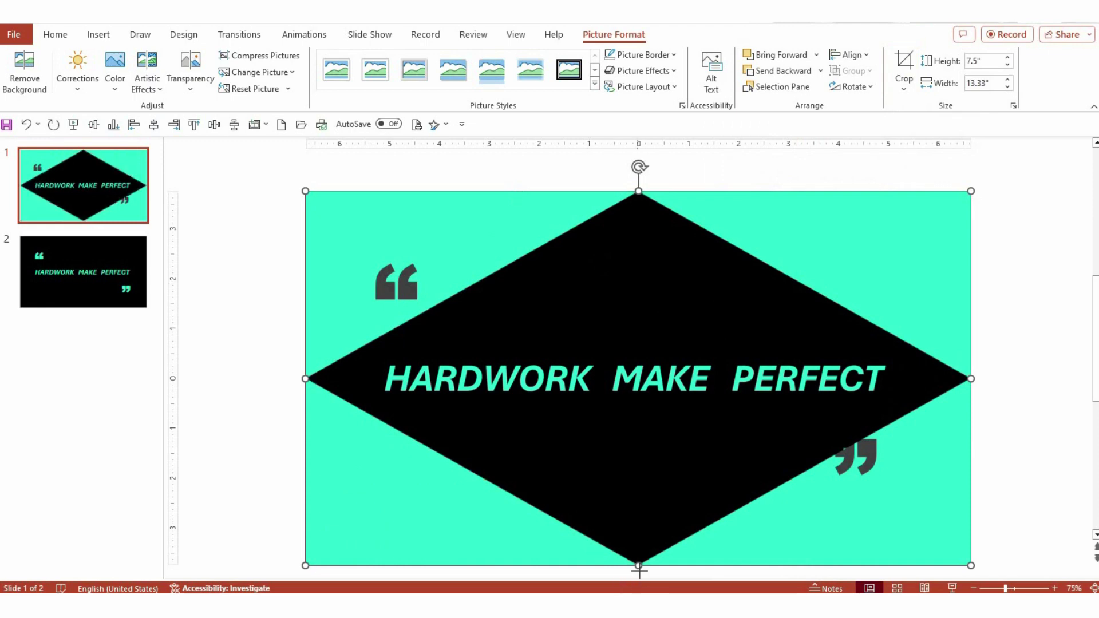
click(904, 86)
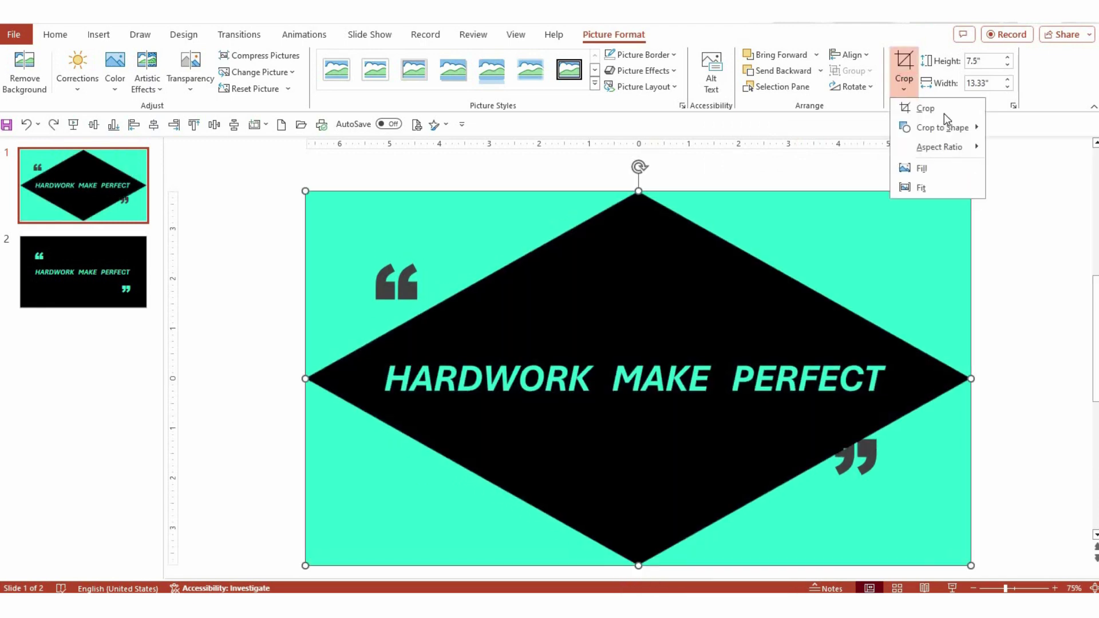
click(732, 189)
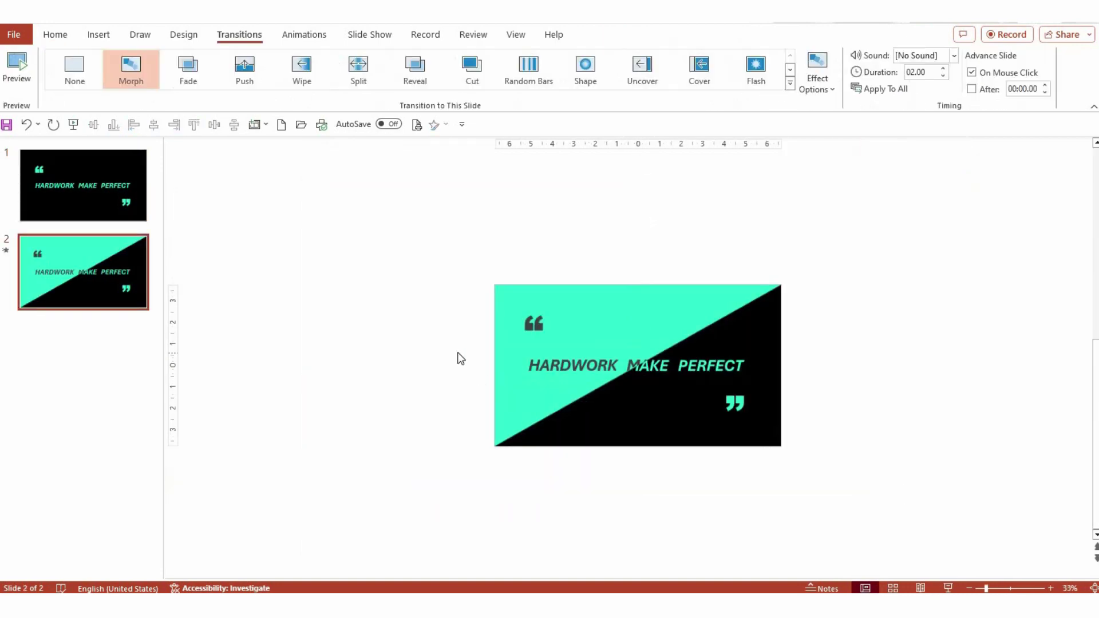
- Paste the split slide's objects onto slide 1, positioned beyond its right edge
drag(908, 518, 927, 526)
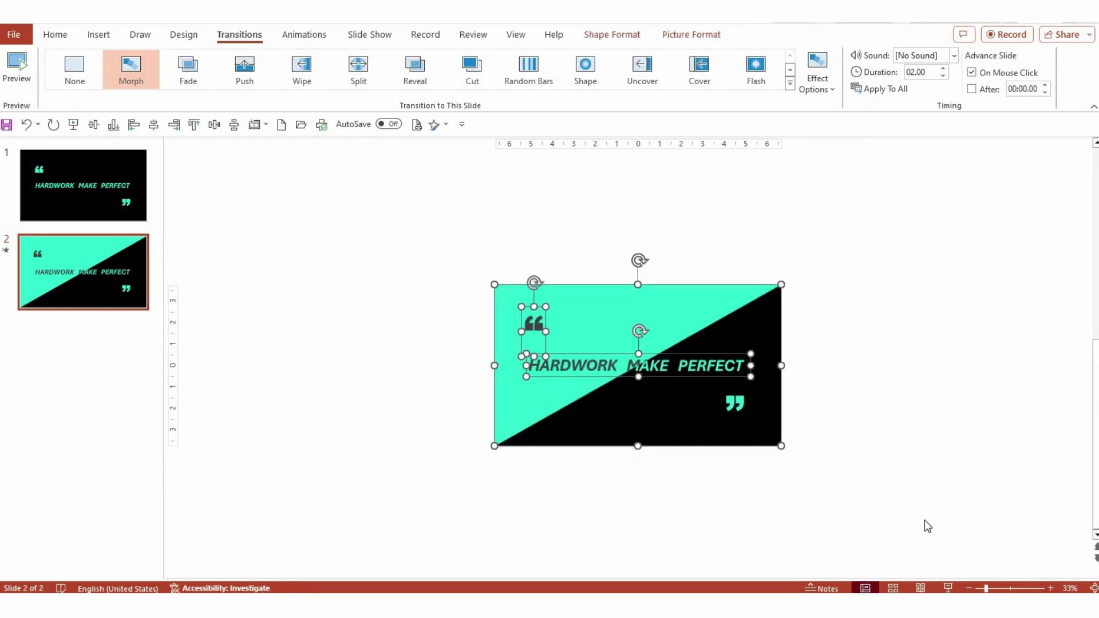
click(79, 206)
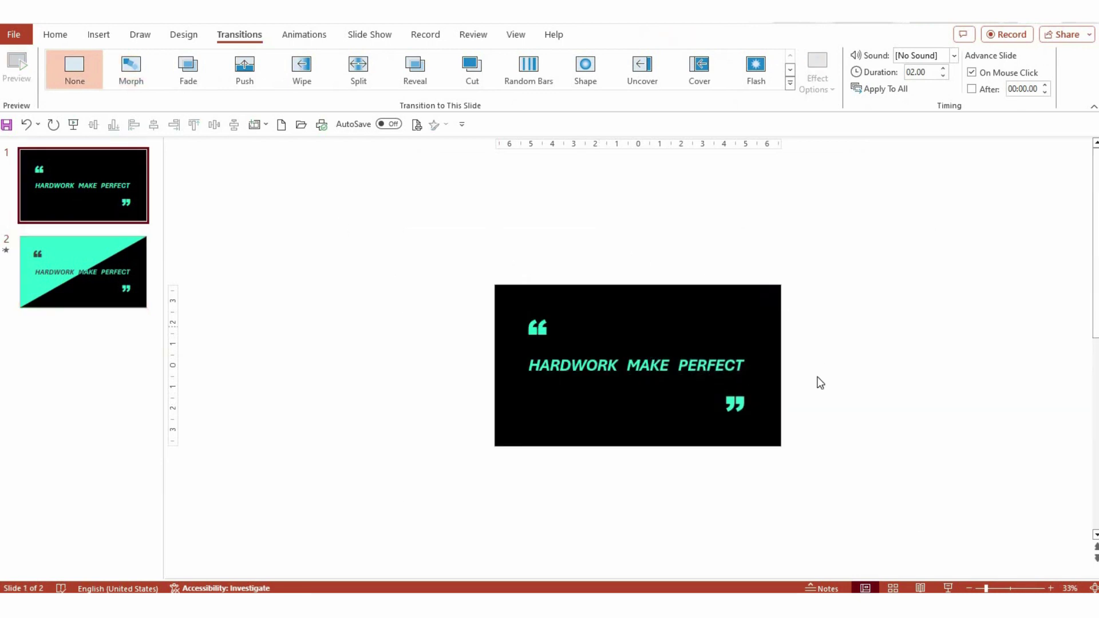
key(ctrl+v)
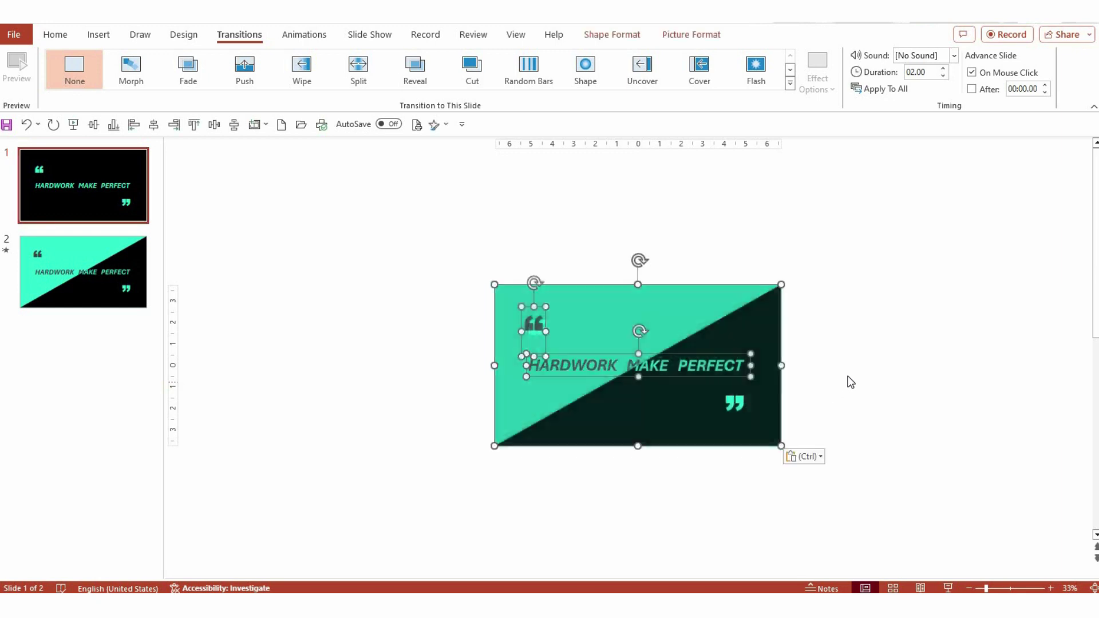
drag(651, 433, 947, 448)
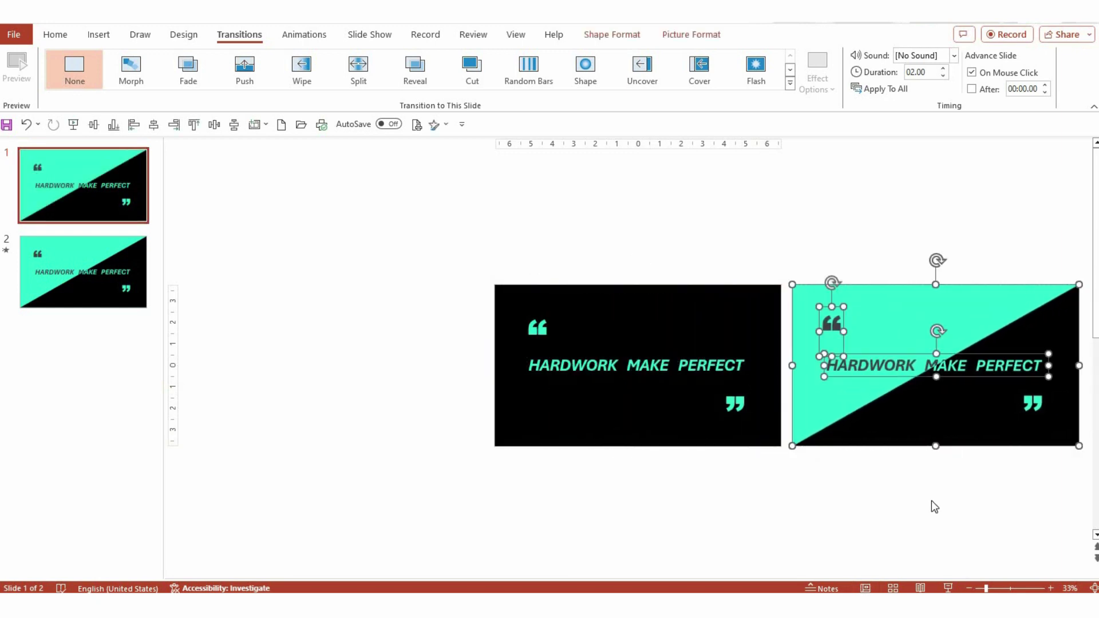
- Run the slide show from slide 1 to watch the Morph transition
click(87, 196)
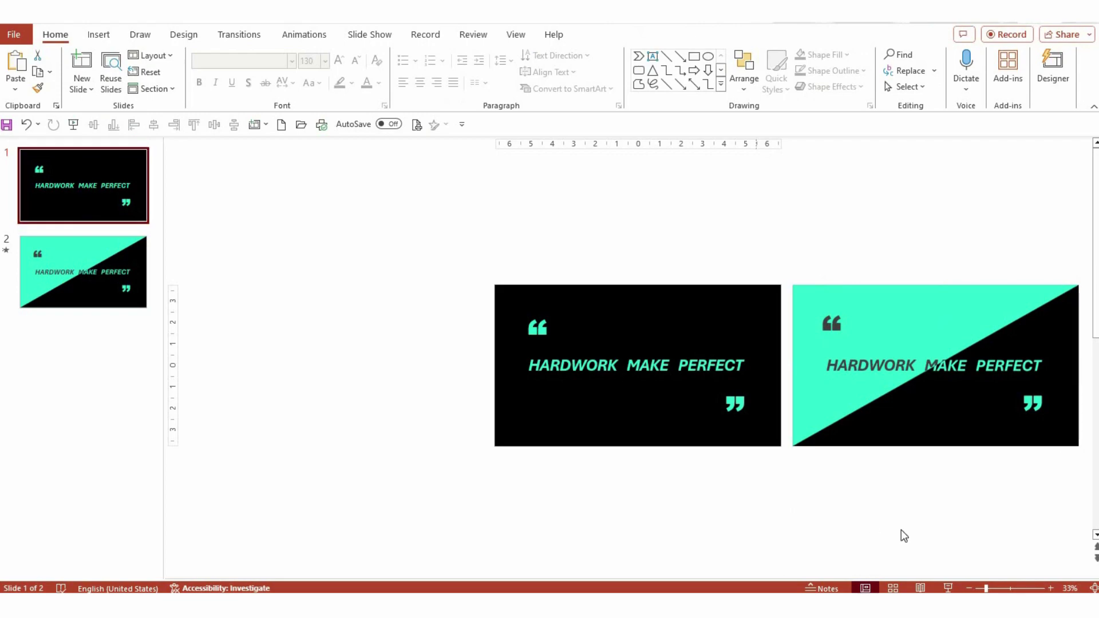
click(948, 589)
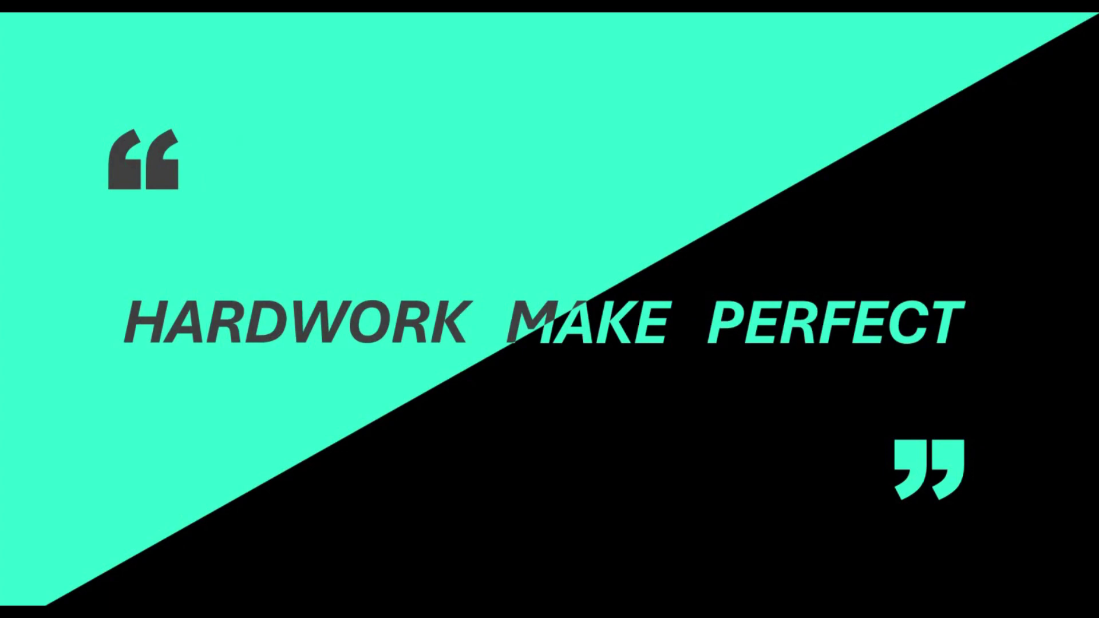
key(Right)
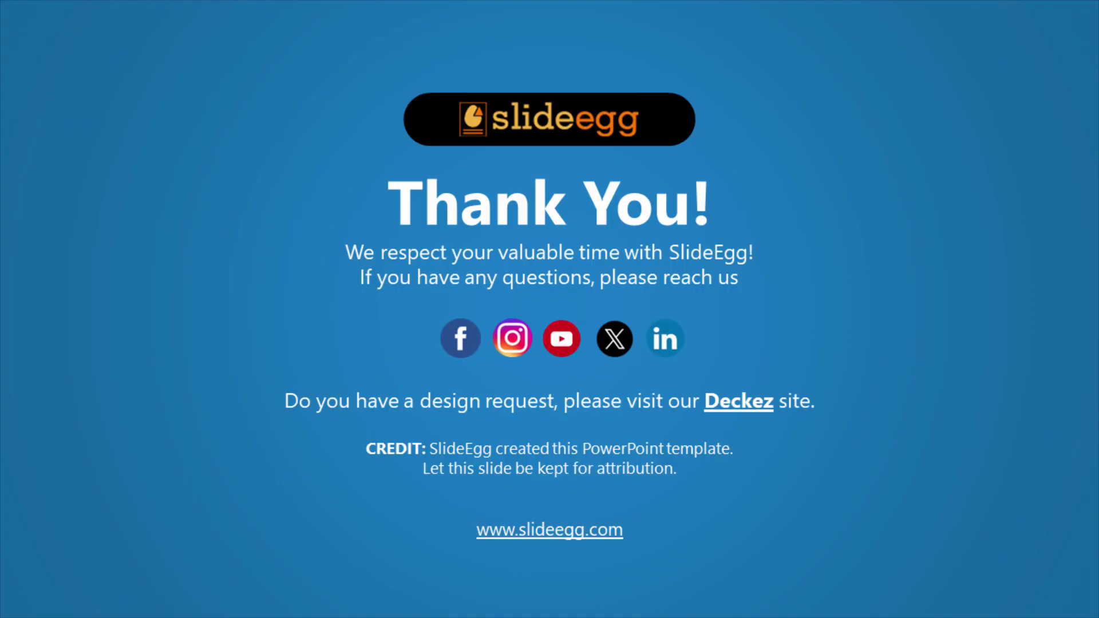